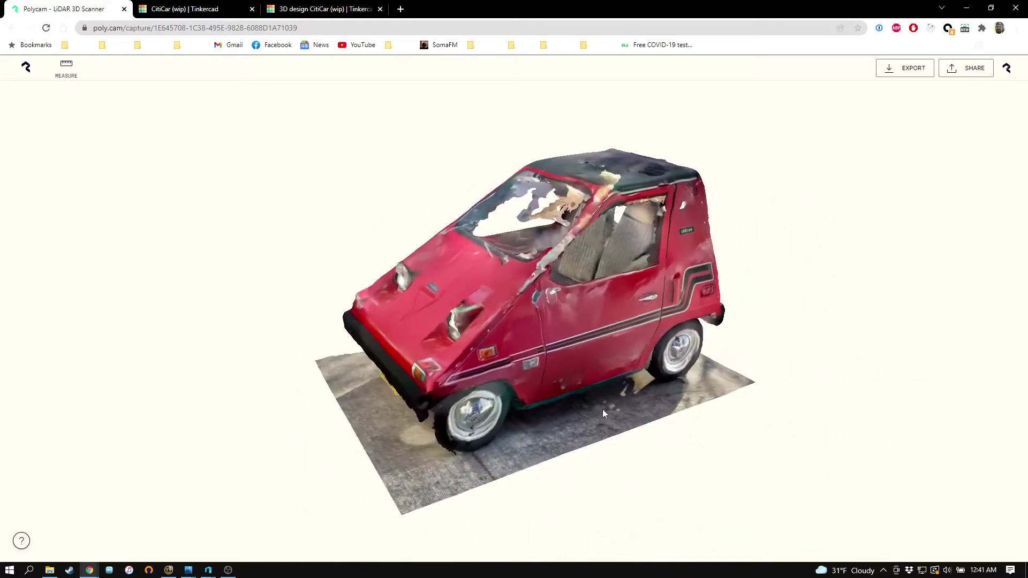
Step: Examine the exterior of the scanned car, including its front, sides, rear and front fender details
drag(503, 408, 527, 389)
scroll(537, 373, up, 3)
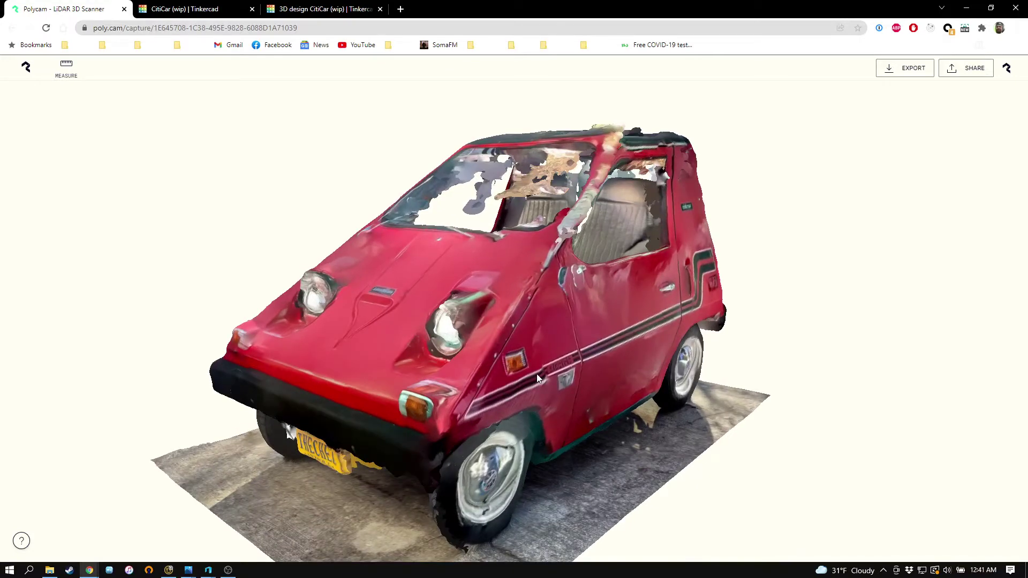
drag(732, 300, 732, 327)
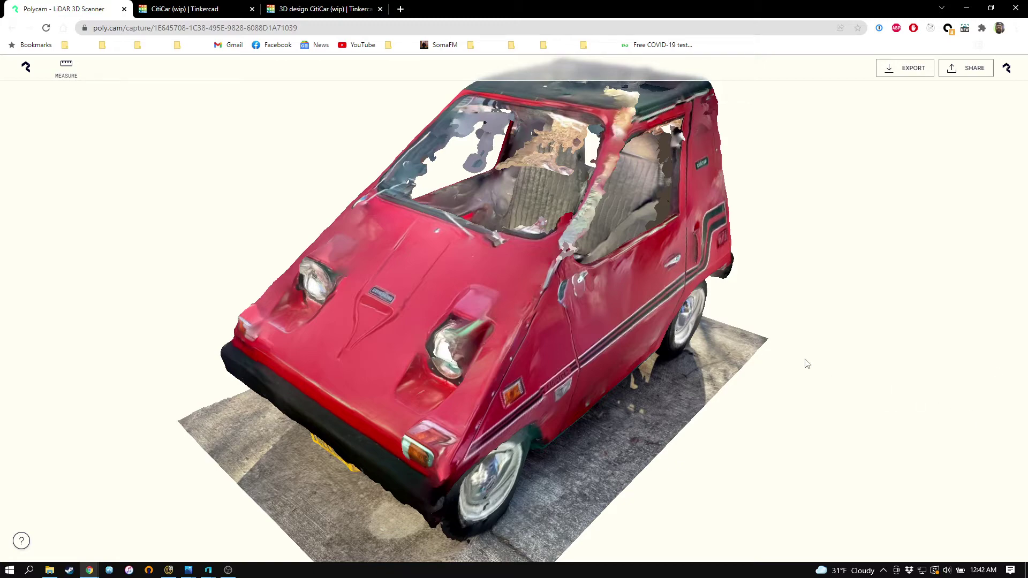
drag(803, 360, 41, 362)
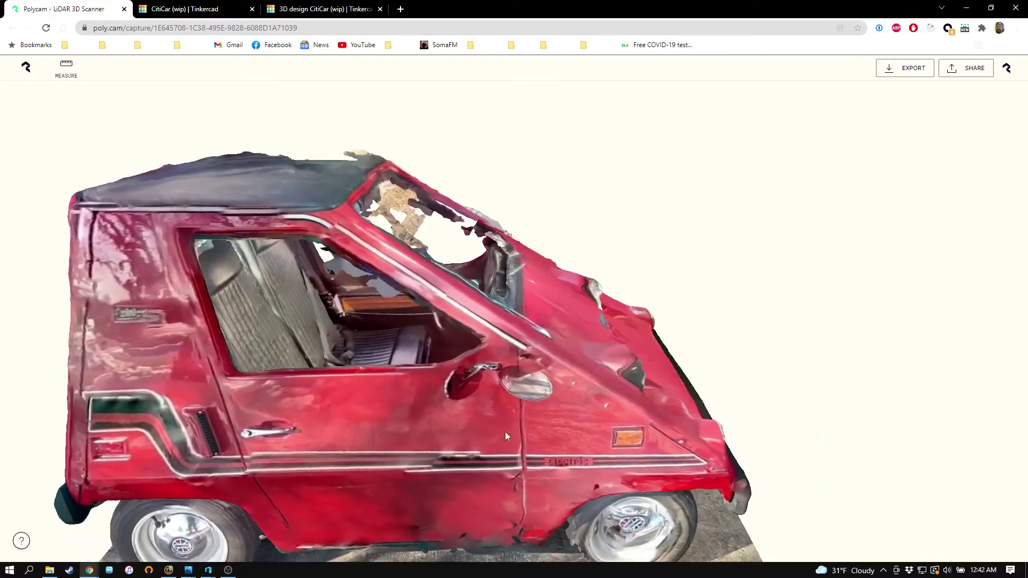
drag(506, 431, 442, 436)
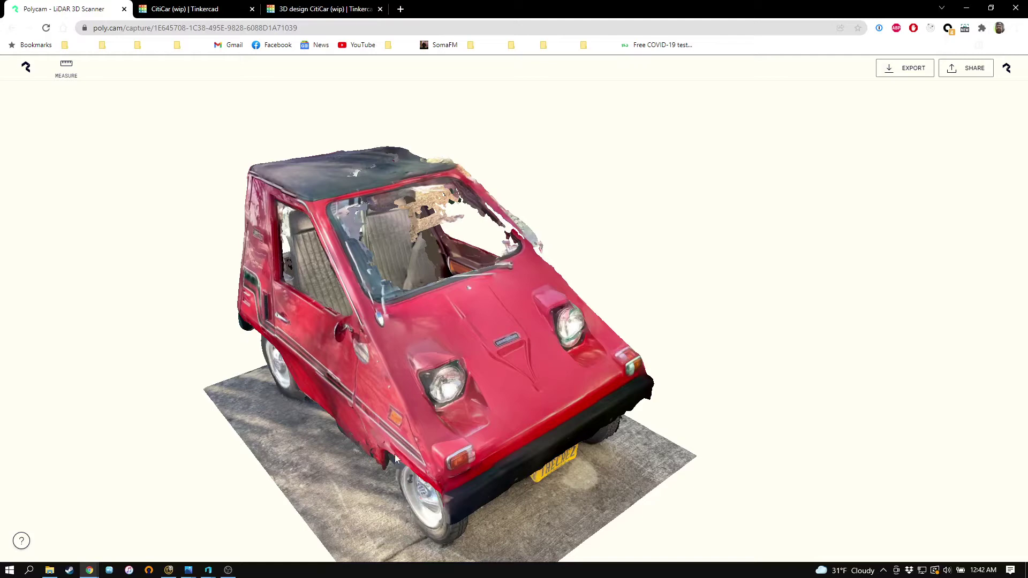
drag(295, 372, 614, 271)
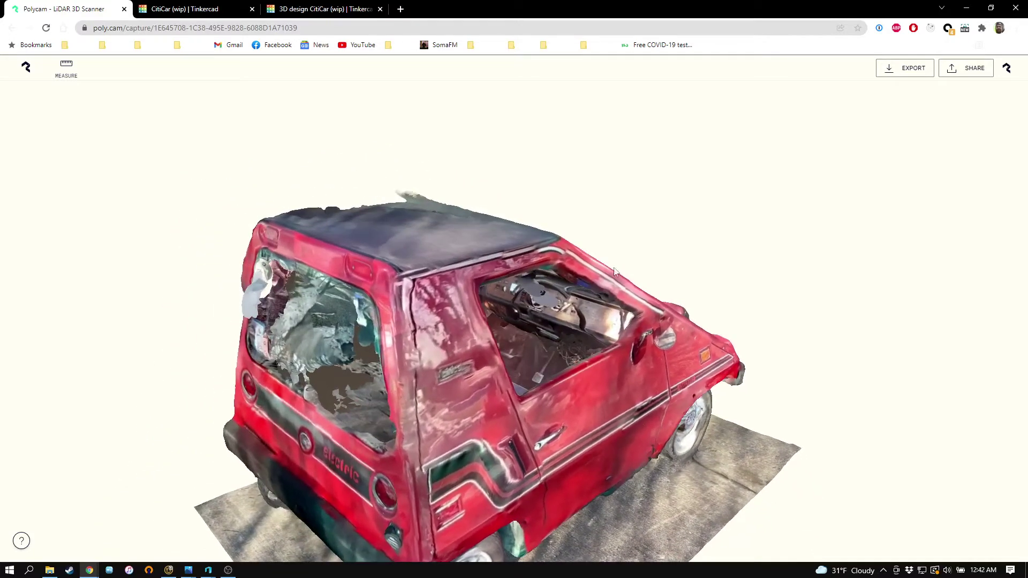
drag(631, 416, 594, 432)
scroll(557, 429, up, 5)
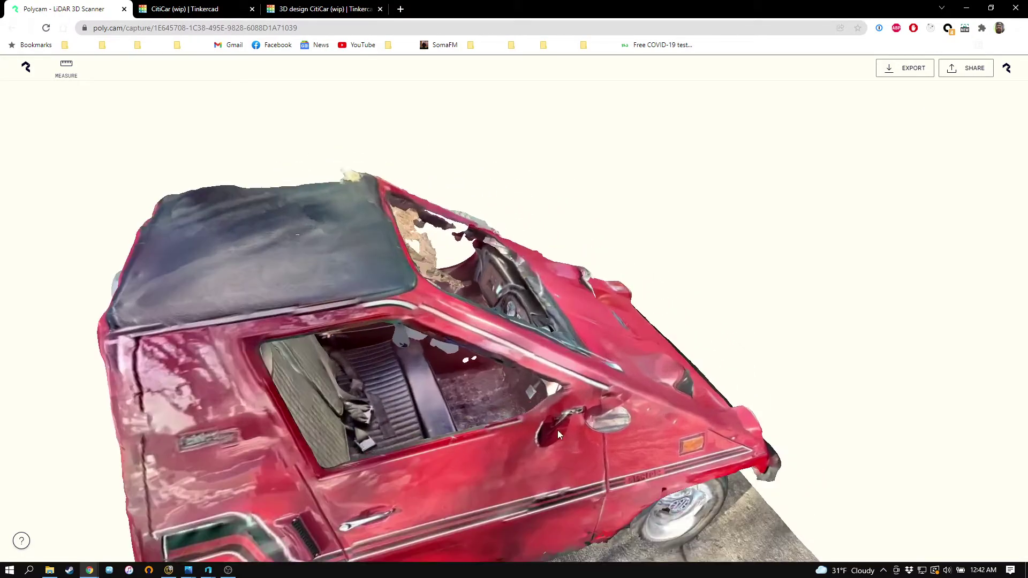
drag(534, 458, 492, 427)
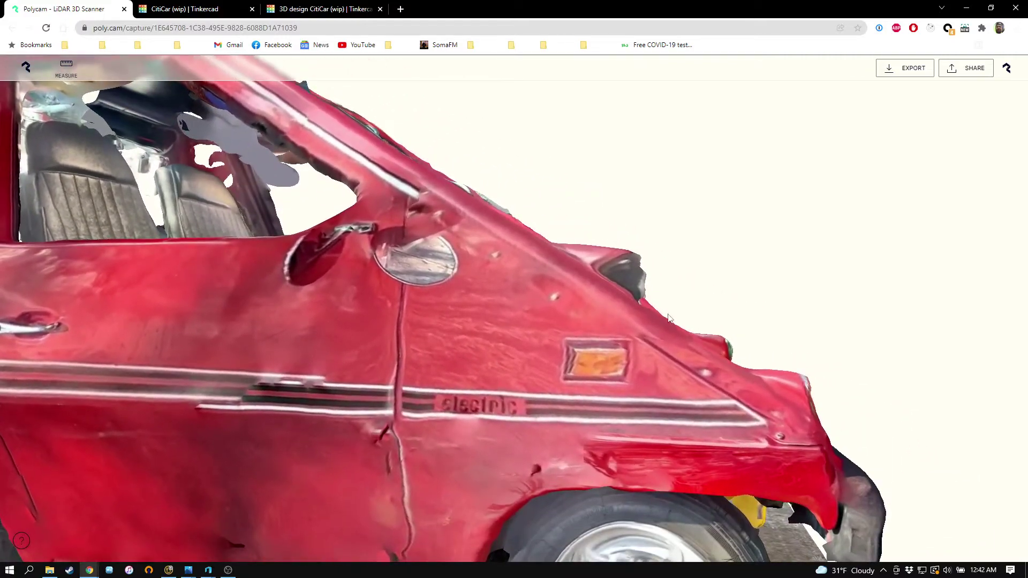
drag(664, 319, 659, 313)
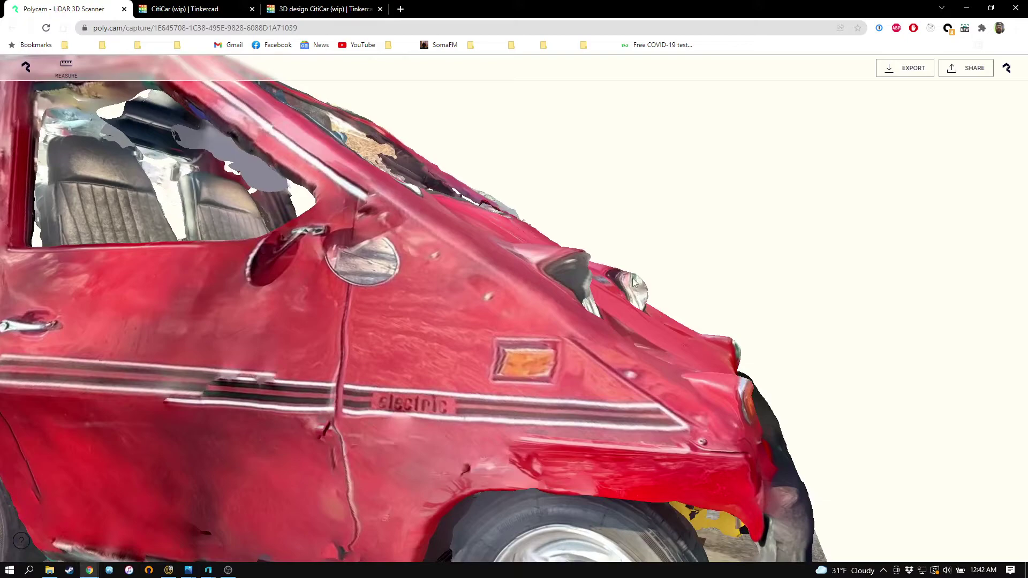
drag(573, 288, 381, 339)
drag(355, 272, 351, 312)
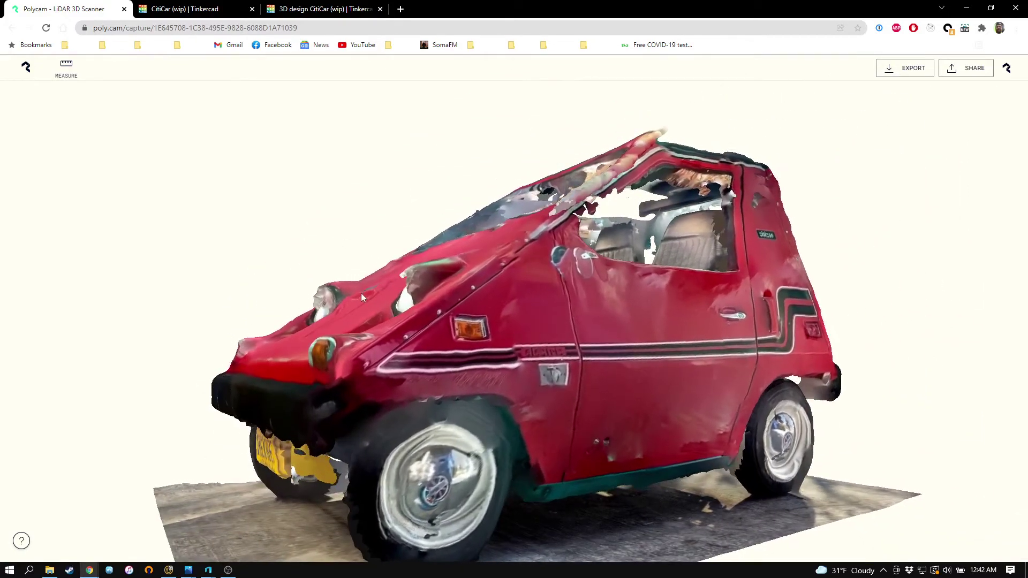
Step: Inspect the scanned car's interior through the side windows, including the dashboard, seats and floor wiring
drag(573, 295, 456, 294)
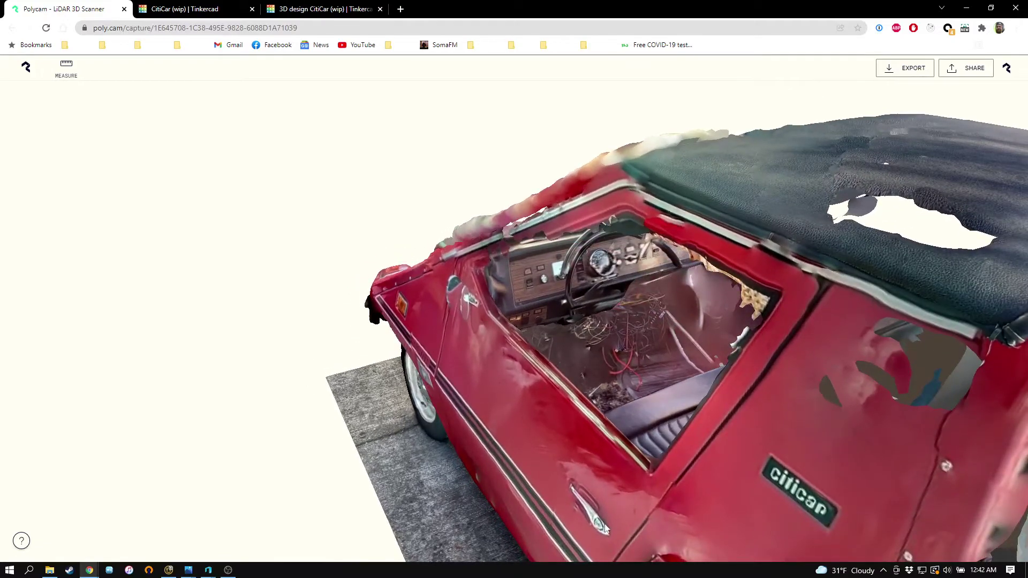
drag(605, 528, 574, 496)
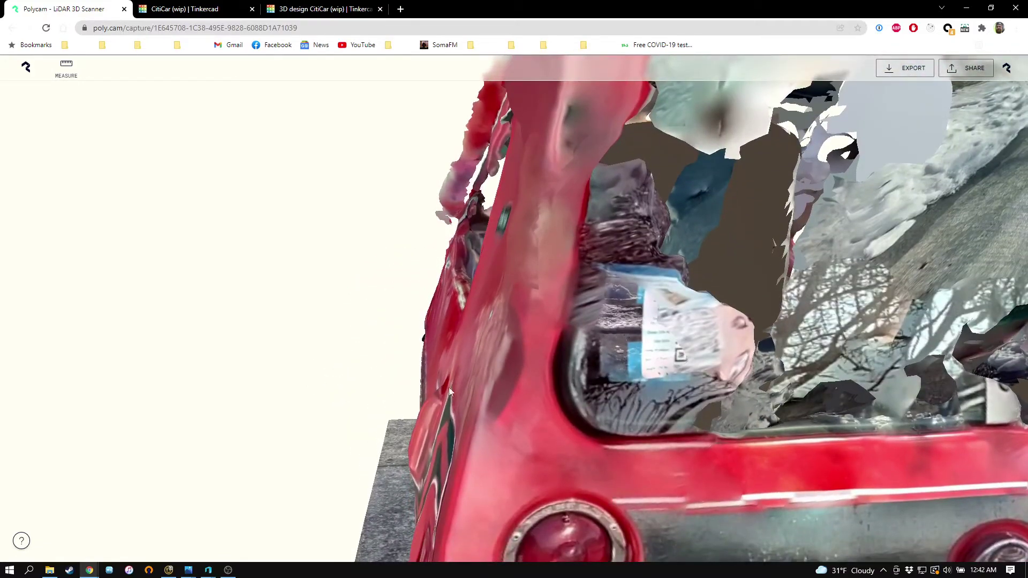
drag(449, 387, 525, 404)
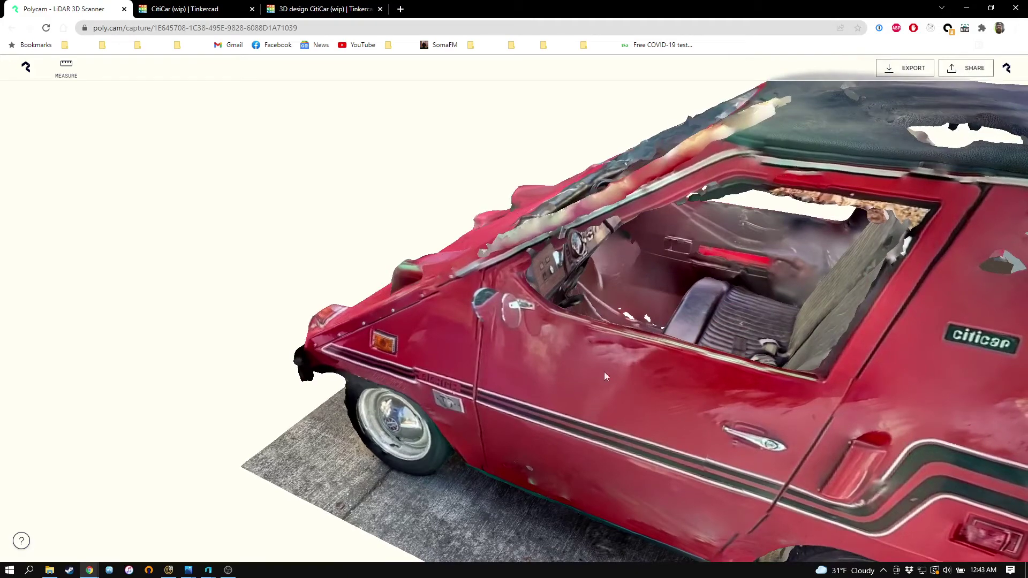
drag(685, 326, 657, 310)
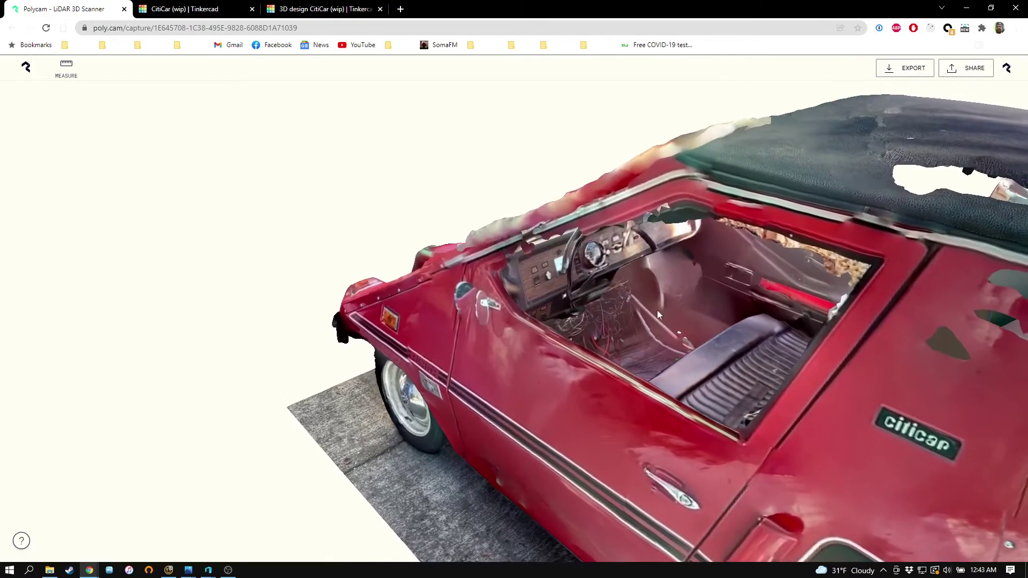
mouse_move(637, 234)
mouse_down()
mouse_move(667, 220)
mouse_move(641, 246)
mouse_up()
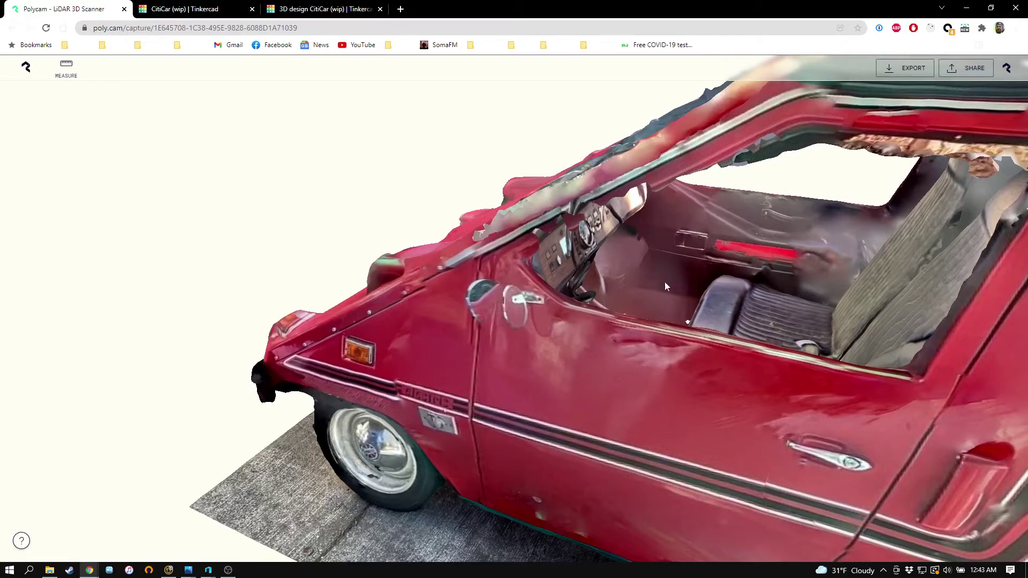
drag(667, 276, 496, 354)
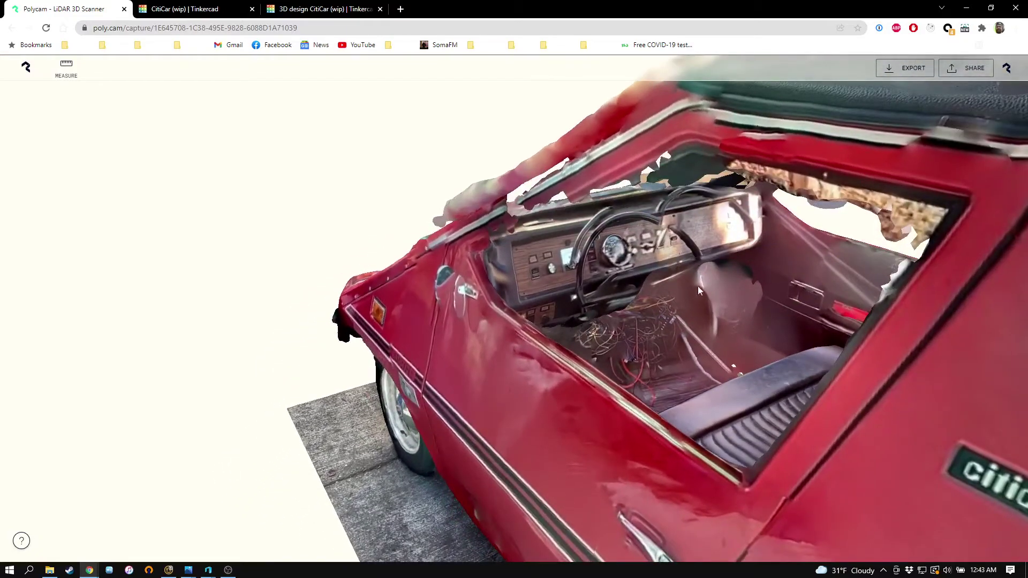
drag(628, 367, 593, 390)
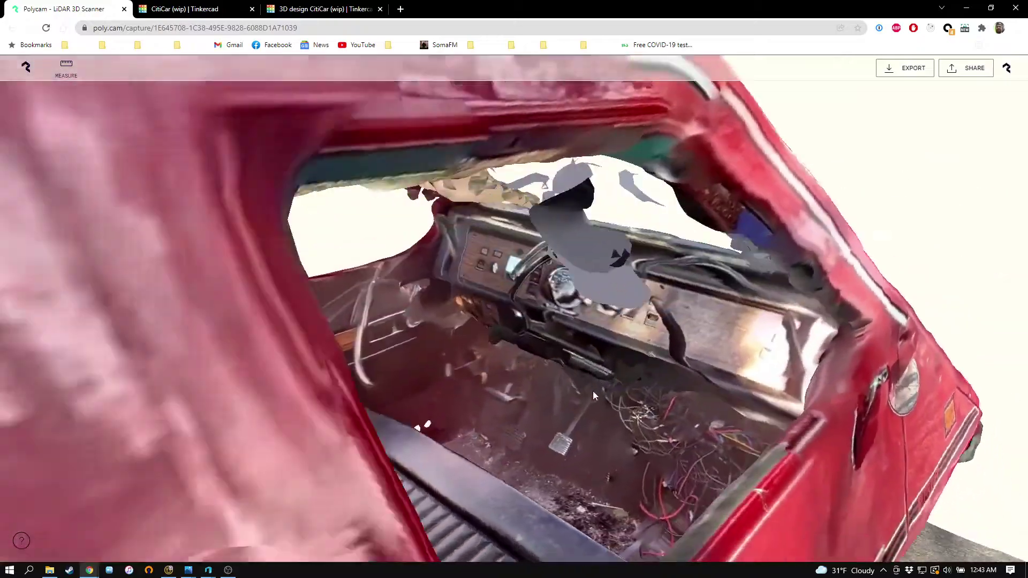
scroll(595, 387, up, 3)
scroll(709, 463, down, 5)
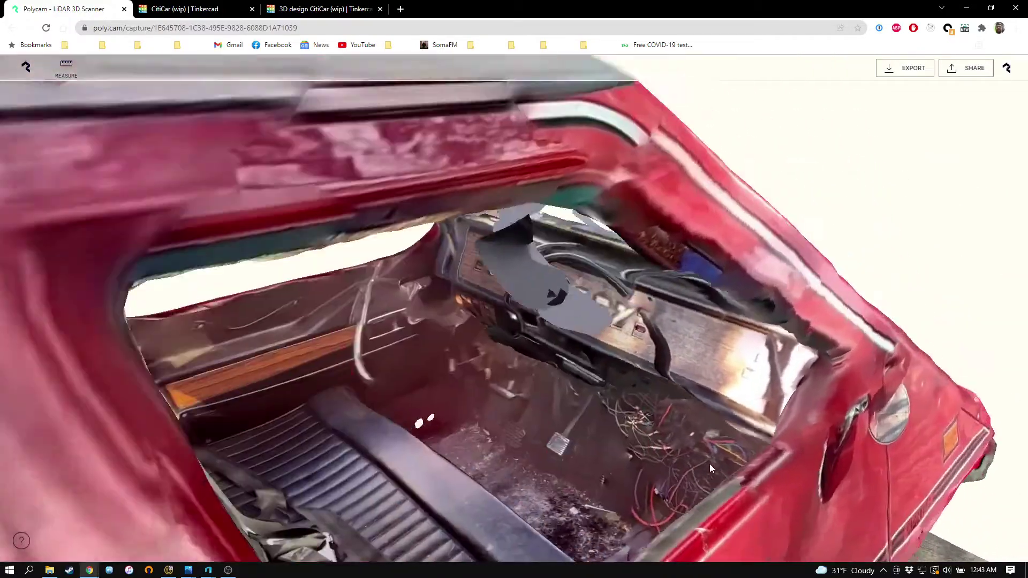
drag(448, 494, 618, 463)
scroll(643, 458, down, 5)
drag(774, 426, 702, 428)
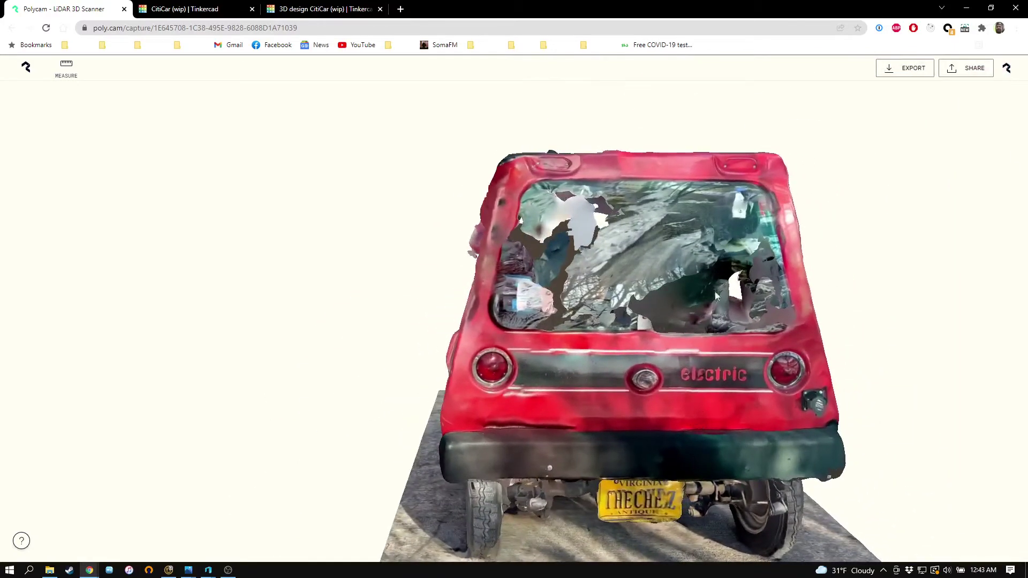
Step: View the scanned car from the rear, front and side, and open the export format options
drag(724, 309, 380, 321)
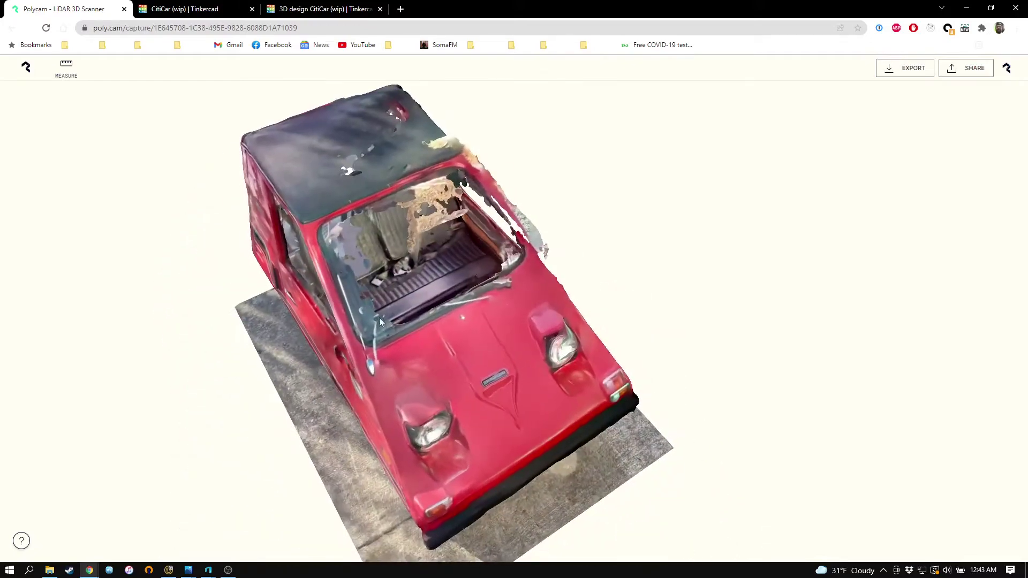
drag(387, 274, 586, 207)
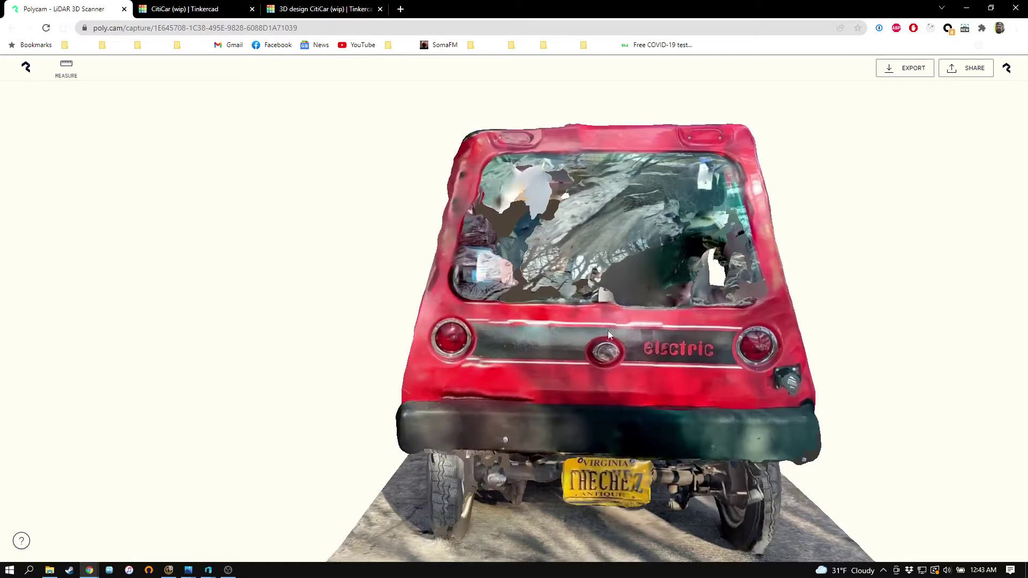
drag(644, 359, 291, 395)
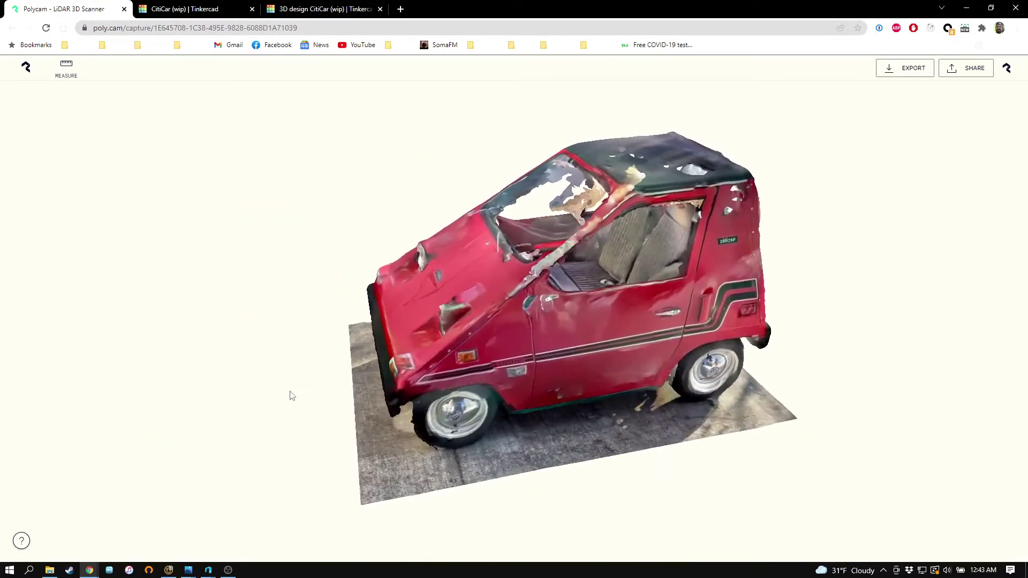
drag(525, 353, 612, 320)
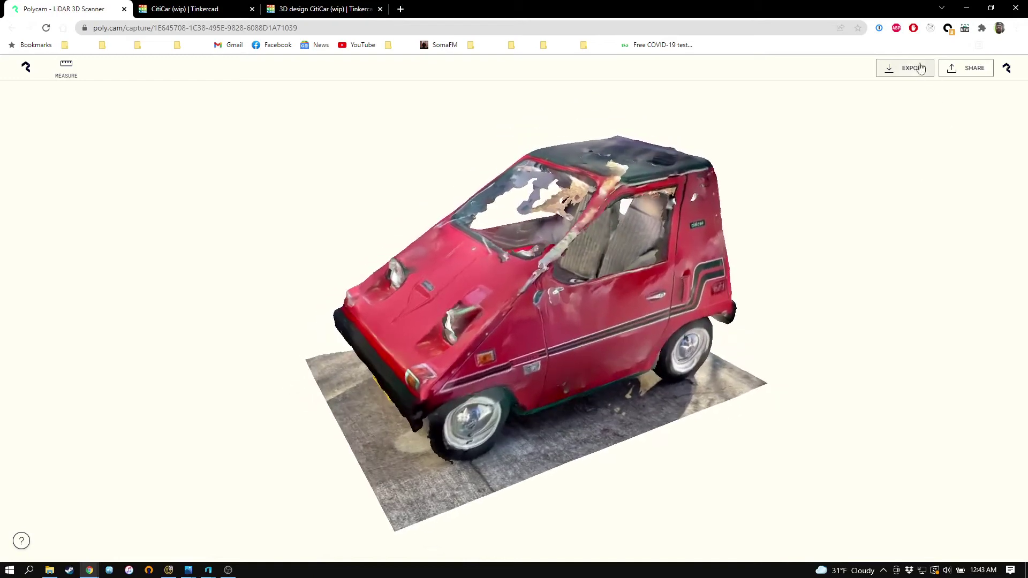
click(908, 68)
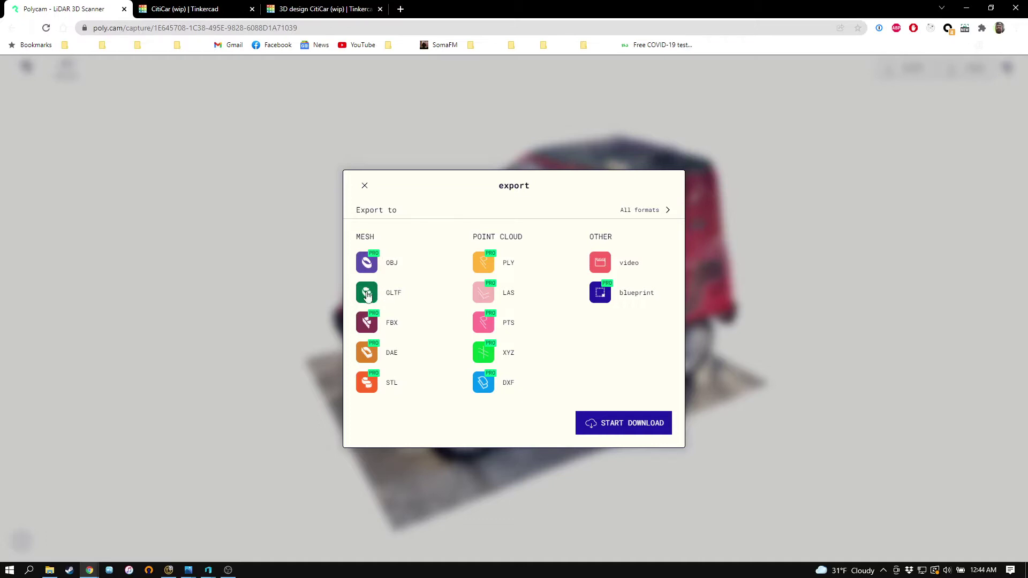
Step: Switch to 3D Builder and examine the cut front corner of the scanned car in Scene_07 from several angles
key(alt+Tab)
key(alt+Tab)
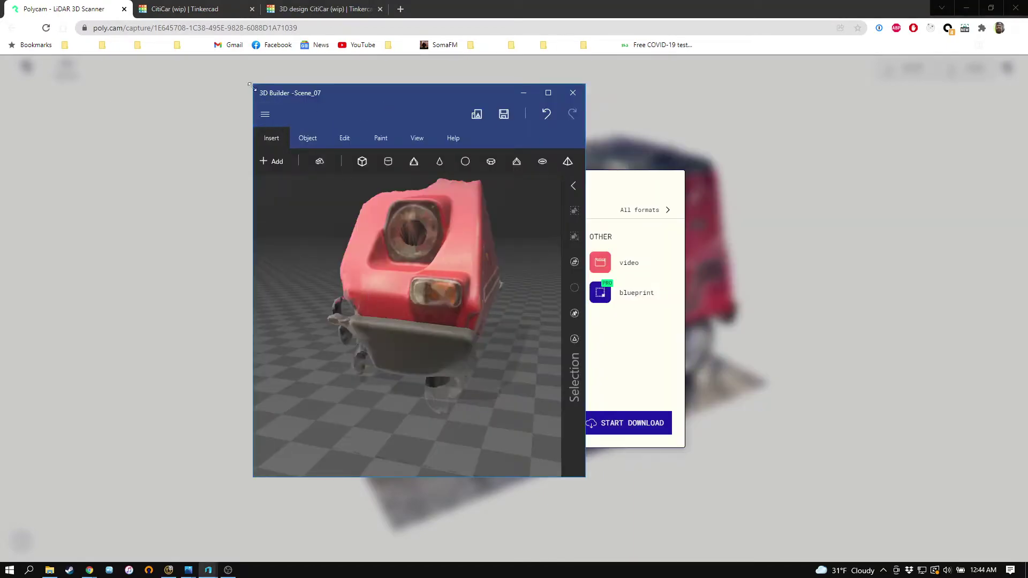
mouse_move(505, 279)
right_down()
mouse_move(420, 267)
mouse_move(433, 304)
mouse_move(494, 278)
right_up()
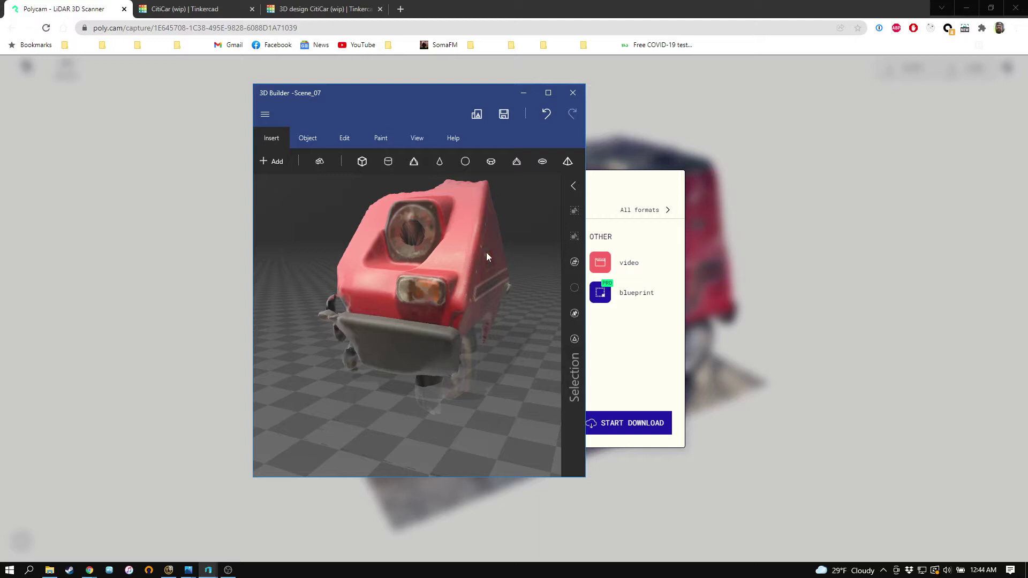
right_drag(486, 253, 438, 271)
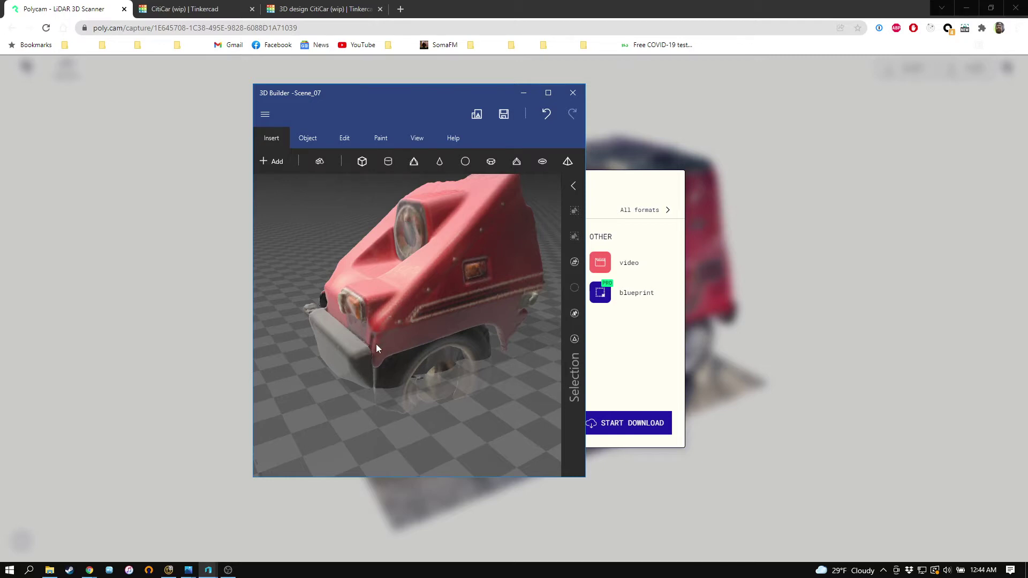
right_drag(376, 345, 416, 337)
scroll(415, 340, up, 3)
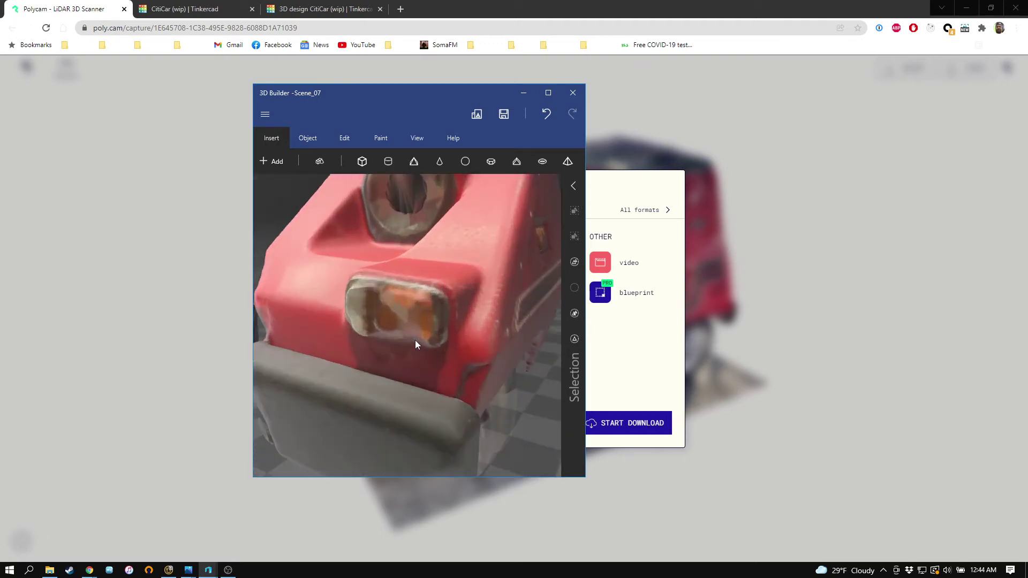
right_drag(448, 349, 543, 354)
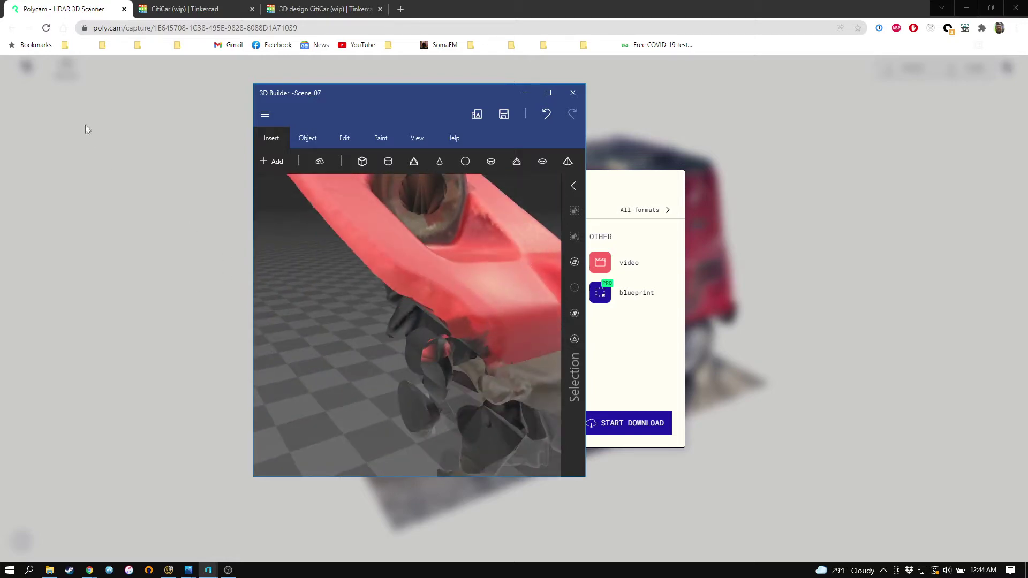
Step: Switch to Tinkercad, bring up the CitiCar (wip) design in the editor, and look at the pink imported scan
click(189, 10)
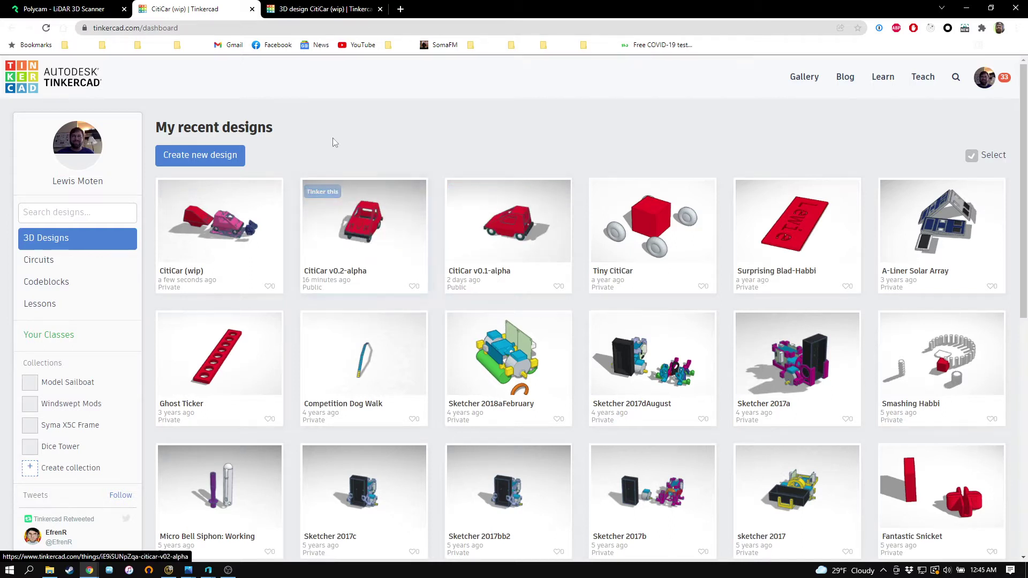
click(313, 15)
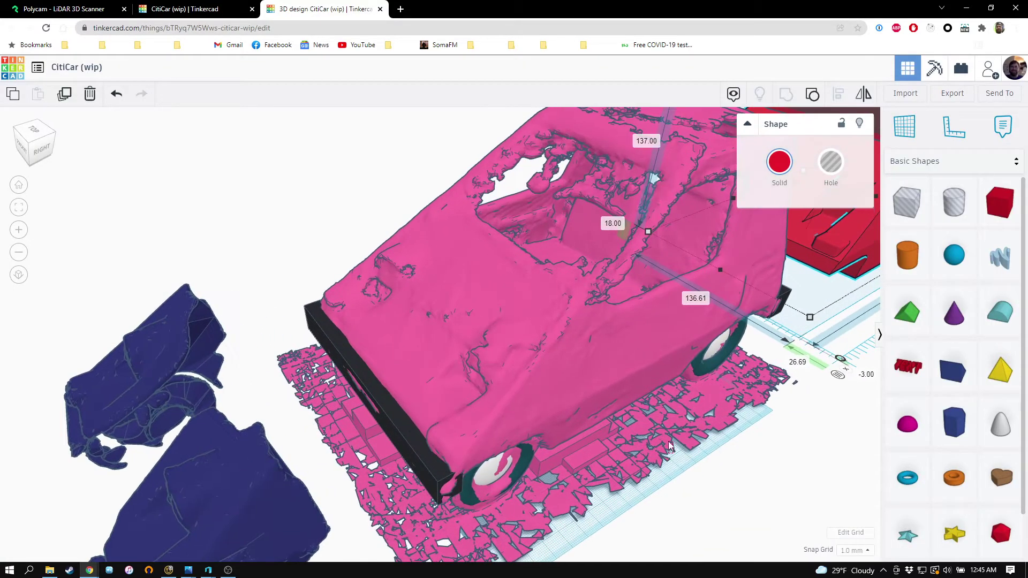
drag(673, 452, 637, 447)
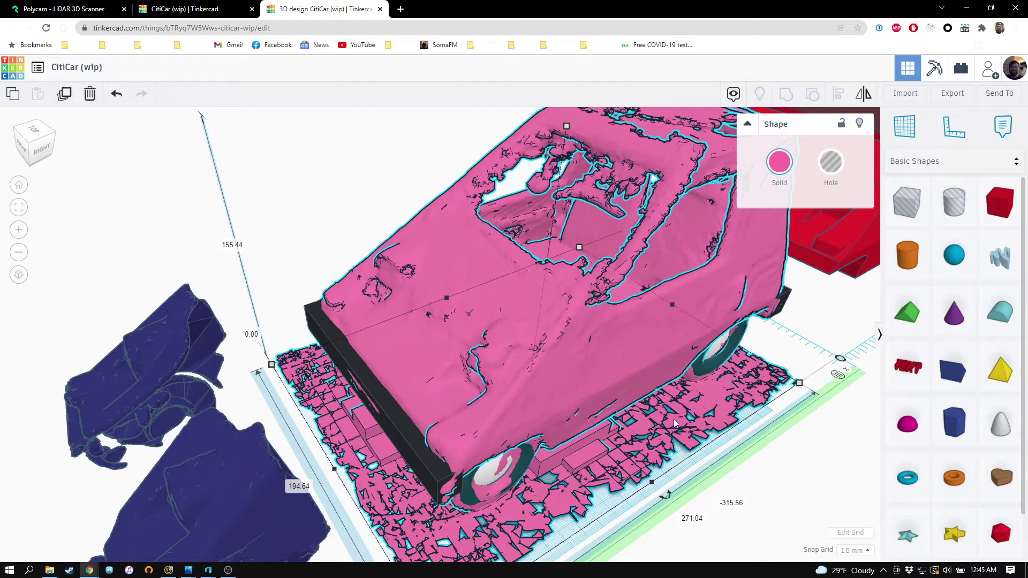
click(328, 189)
Step: Move the red car body lengthwise over the pink scan to a ruler offset of -292 mm
right_drag(514, 207, 700, 316)
click(700, 316)
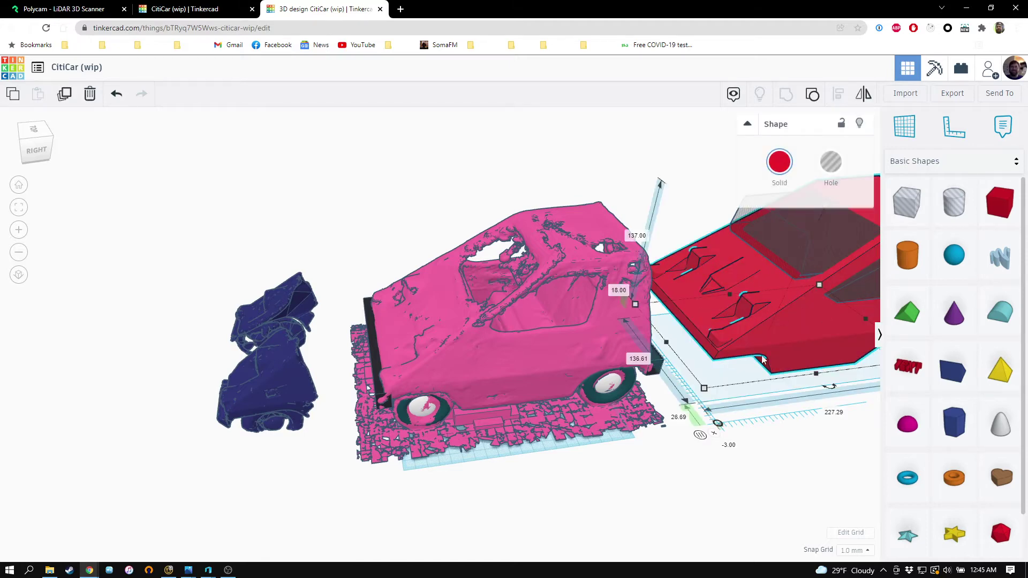
key(shift+Left)
key(shift+Left)
key(shift+Left)
key(shift+Left)
key(shift+Left)
key(shift+Left)
key(shift+Left)
key(shift+Left)
key(shift+Left)
key(shift+Left)
key(shift+Left)
key(shift+Left)
key(shift+Left)
key(shift+Left)
key(shift+Left)
key(shift+Left)
key(shift+Left)
key(shift+Left)
key(shift+Left)
key(shift+Left)
key(shift+Left)
key(shift+Left)
key(shift+Left)
key(shift+Left)
key(shift+Left)
key(shift+Left)
key(shift+Left)
key(shift+Left)
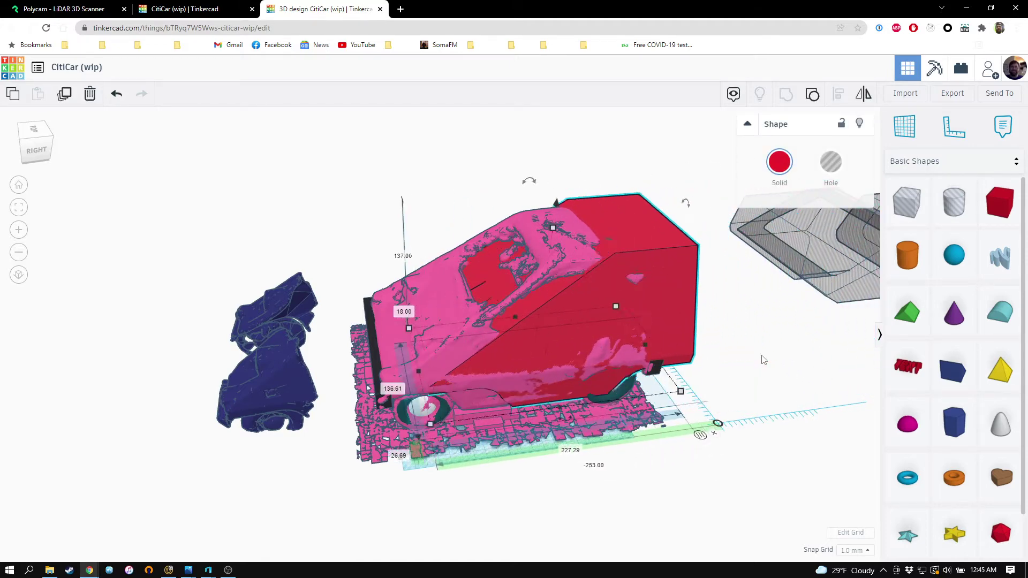
key(Left)
key(Left)
key(Left)
key(Left)
key(Left)
key(Left)
key(Left)
key(Left)
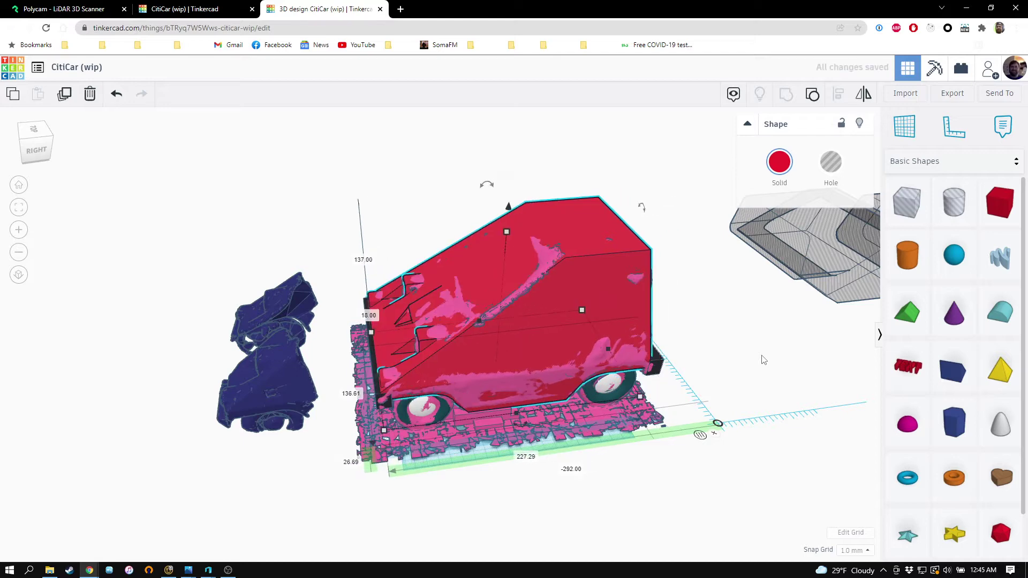
key(Left)
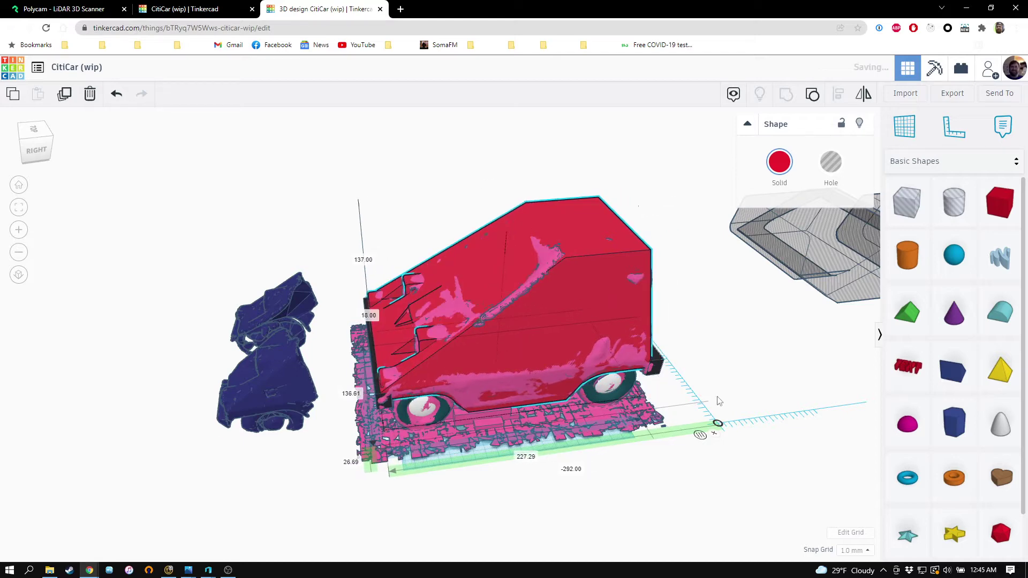
Step: Compare the red car body with the pink scan, and move the body lengthwise clear of it to a ruler offset of -22 mm
right_drag(734, 384, 619, 416)
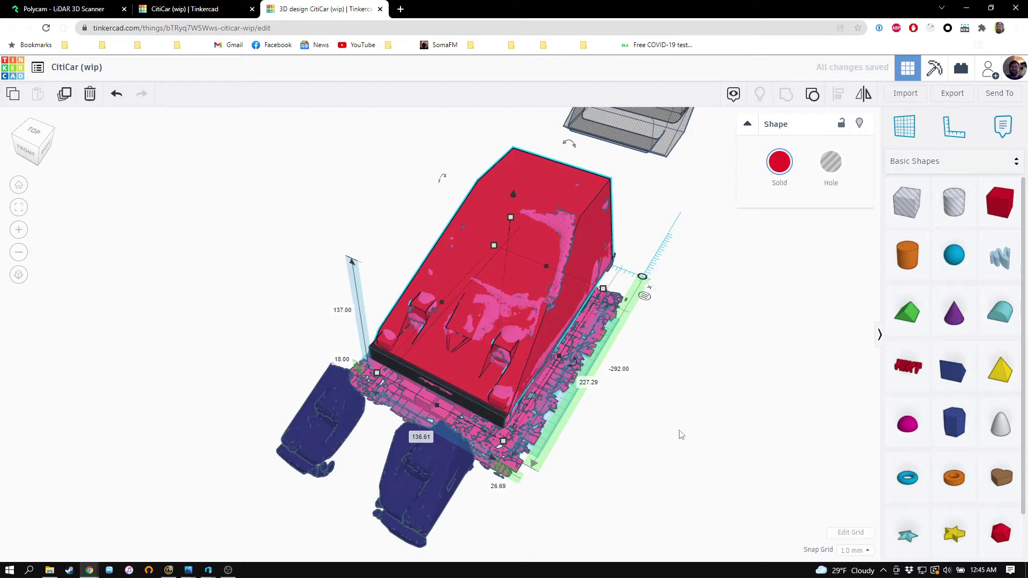
right_drag(744, 420, 537, 420)
key(shift+Right)
key(shift+Right)
key(shift+Right)
key(shift+Right)
key(shift+Right)
key(shift+Right)
key(shift+Right)
key(shift+Right)
key(shift+Right)
key(shift+Right)
key(shift+Right)
key(shift+Right)
key(shift+Right)
key(shift+Right)
key(shift+Right)
key(shift+Right)
key(shift+Right)
key(shift+Right)
key(shift+Right)
key(shift+Right)
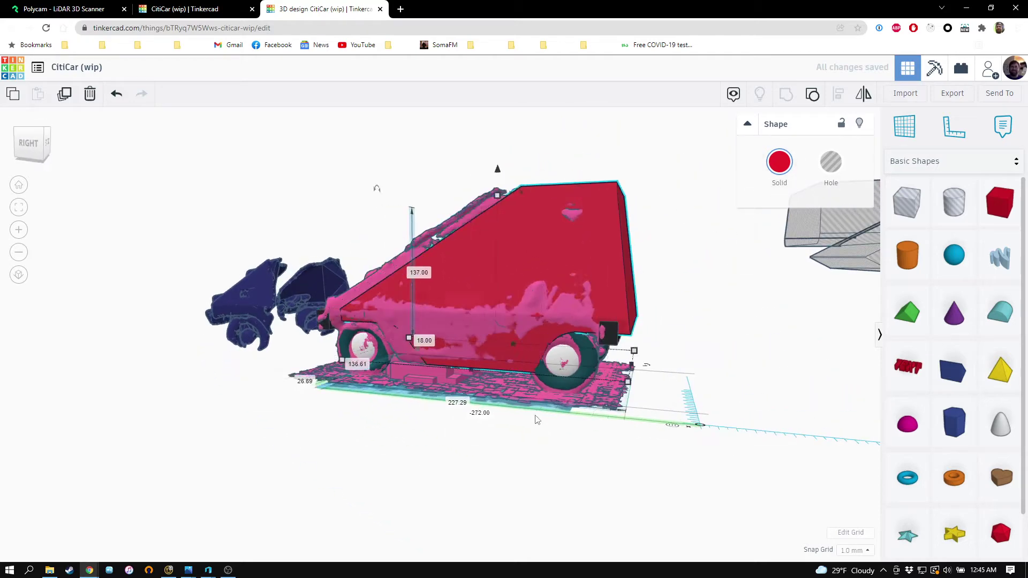
Step: Select the dark blue front corner scans and examine their headlight recesses and surface detail up close
right_drag(332, 447, 519, 436)
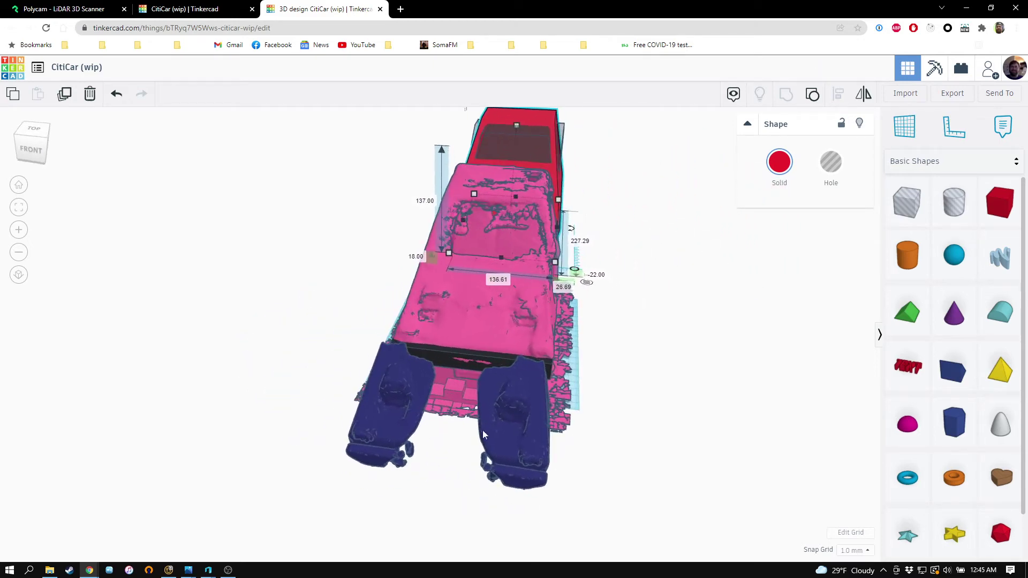
click(519, 437)
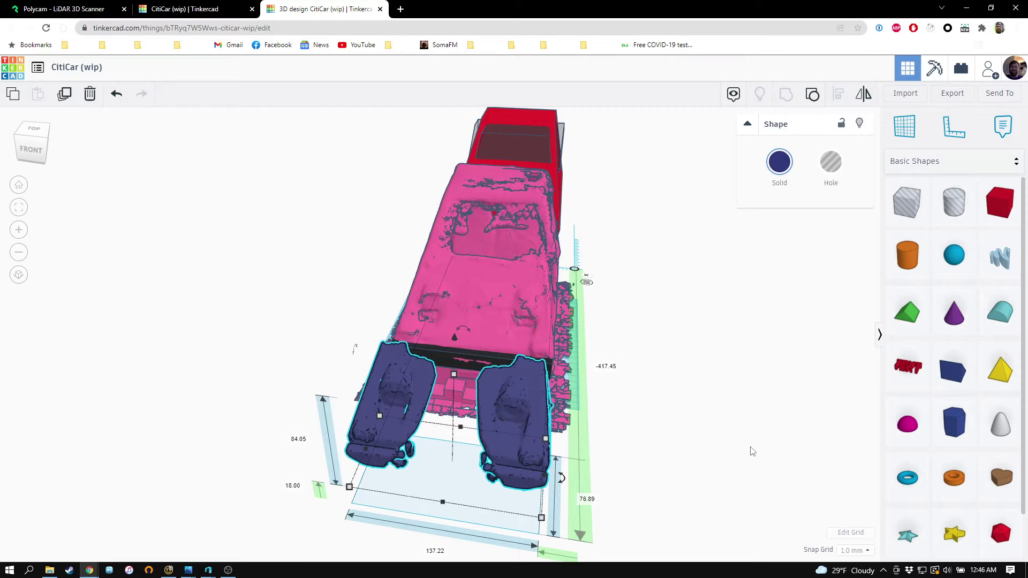
right_drag(663, 509, 679, 449)
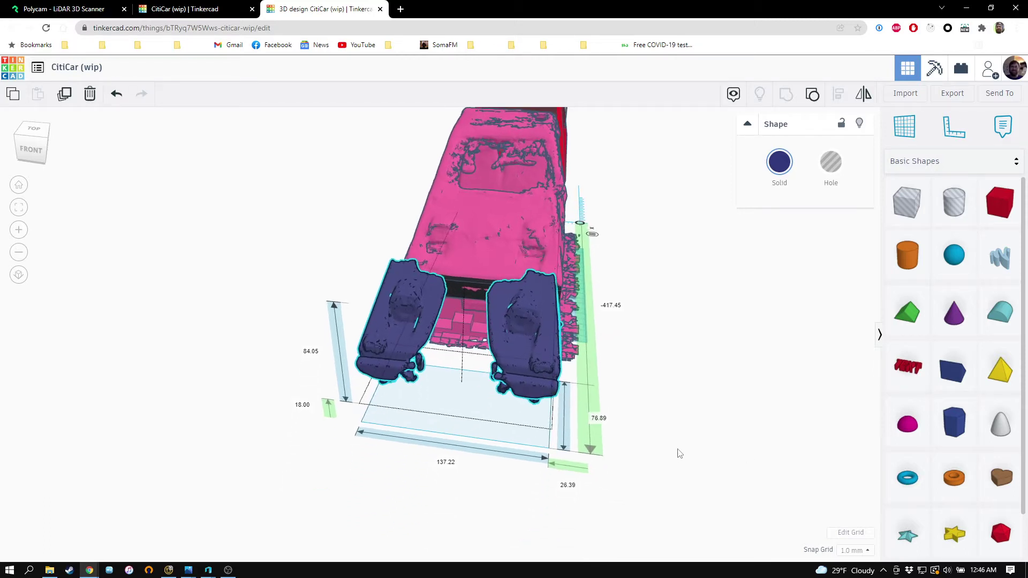
right_drag(588, 375, 584, 340)
scroll(755, 300, up, 5)
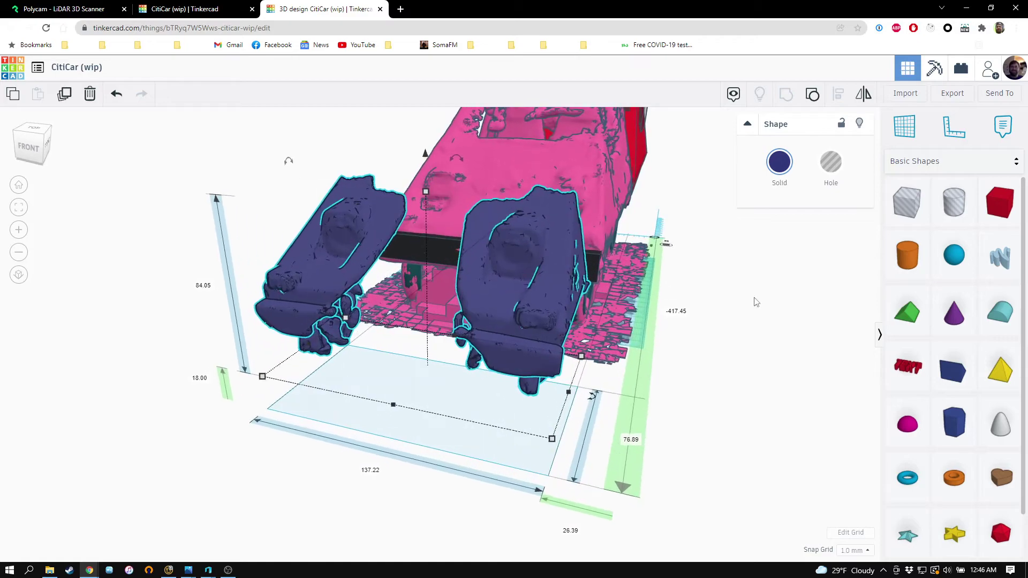
right_drag(755, 300, 557, 209)
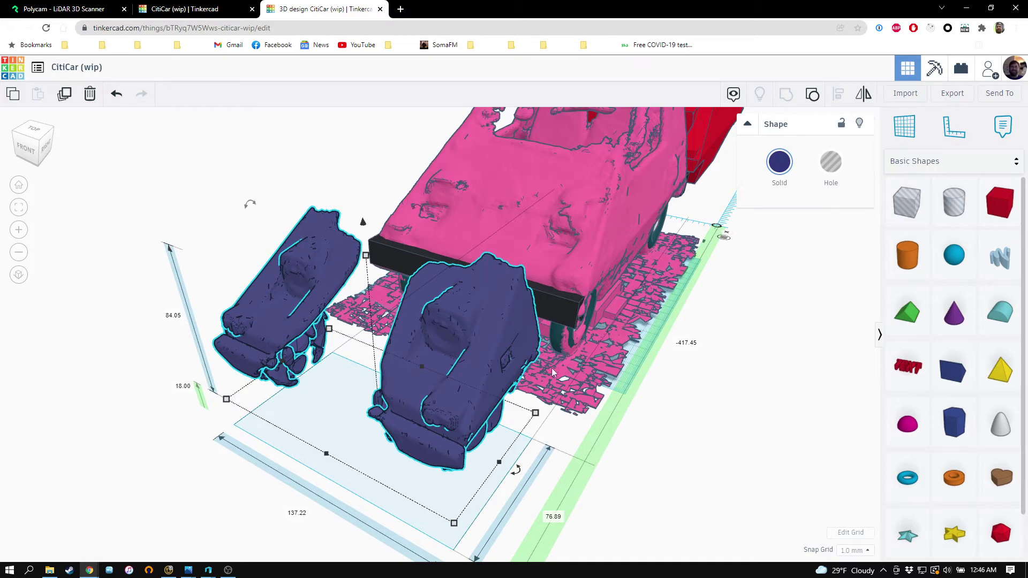
right_drag(553, 373, 484, 334)
scroll(482, 320, up, 5)
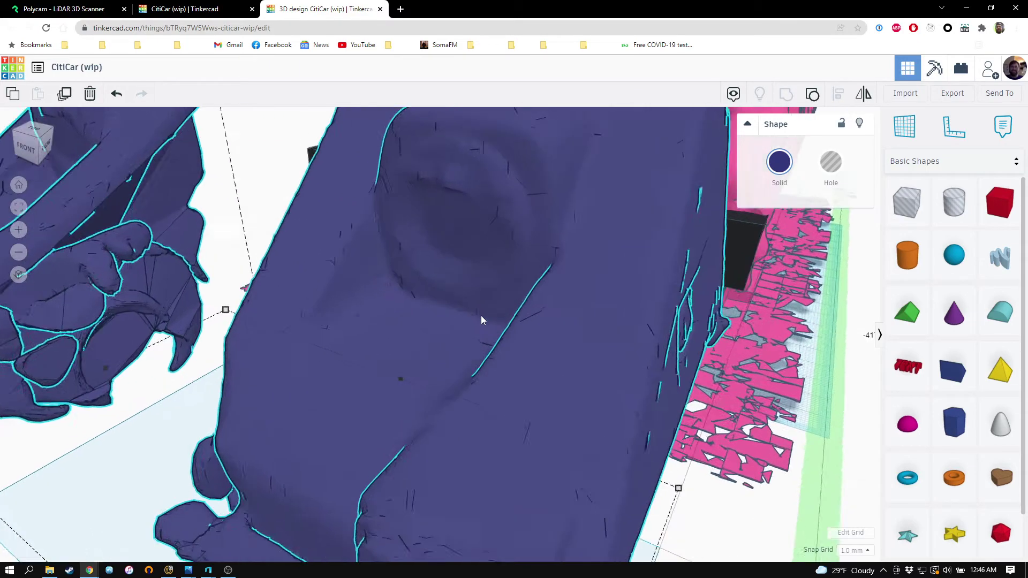
scroll(476, 305, down, 3)
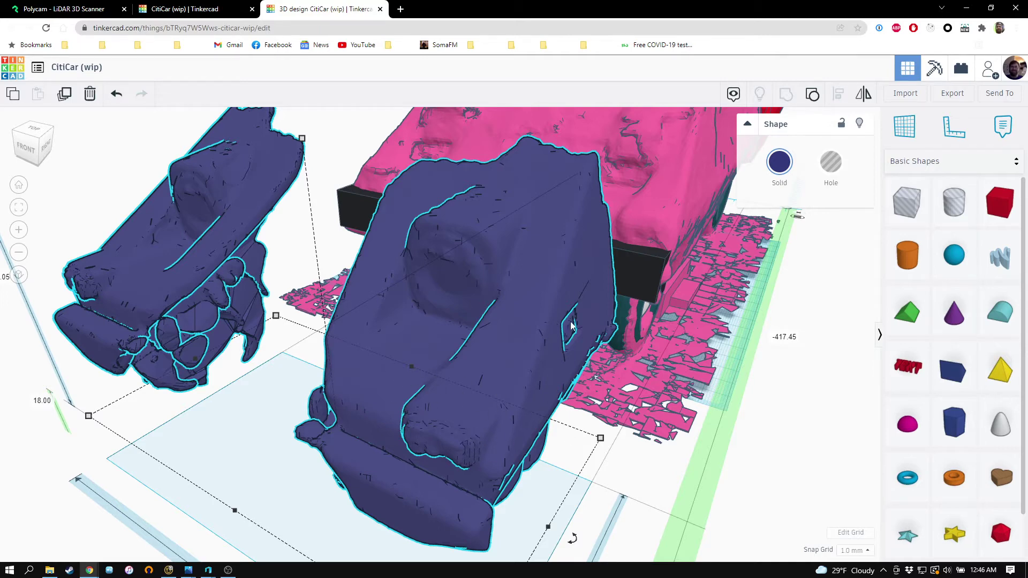
Step: Inspect the pink scan's side and front wheel area, and compare its front end with the dark blue corner scans
right_drag(578, 357, 528, 370)
scroll(538, 325, up, 3)
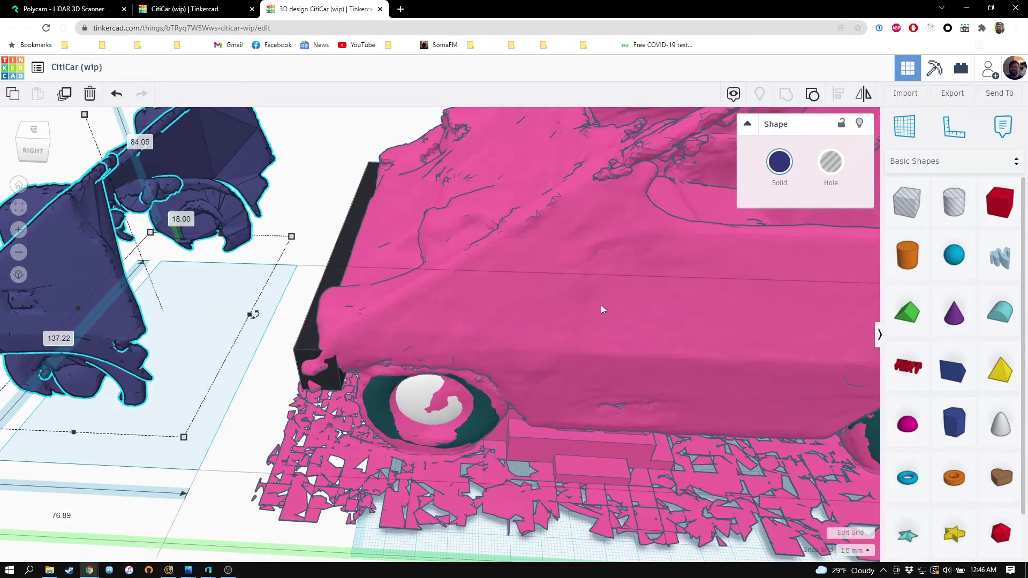
right_drag(299, 428, 585, 361)
scroll(467, 402, down, 5)
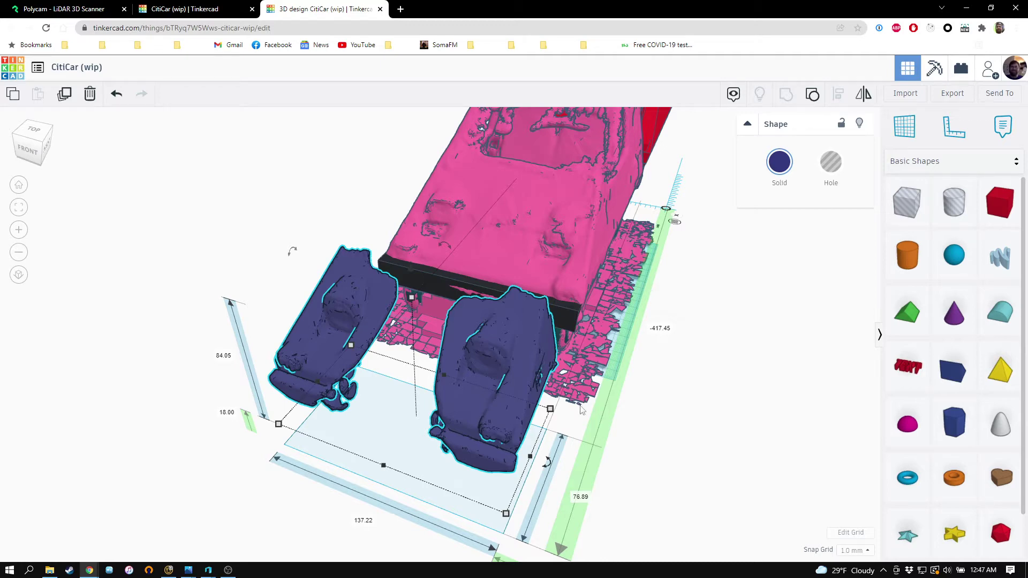
right_drag(733, 456, 690, 440)
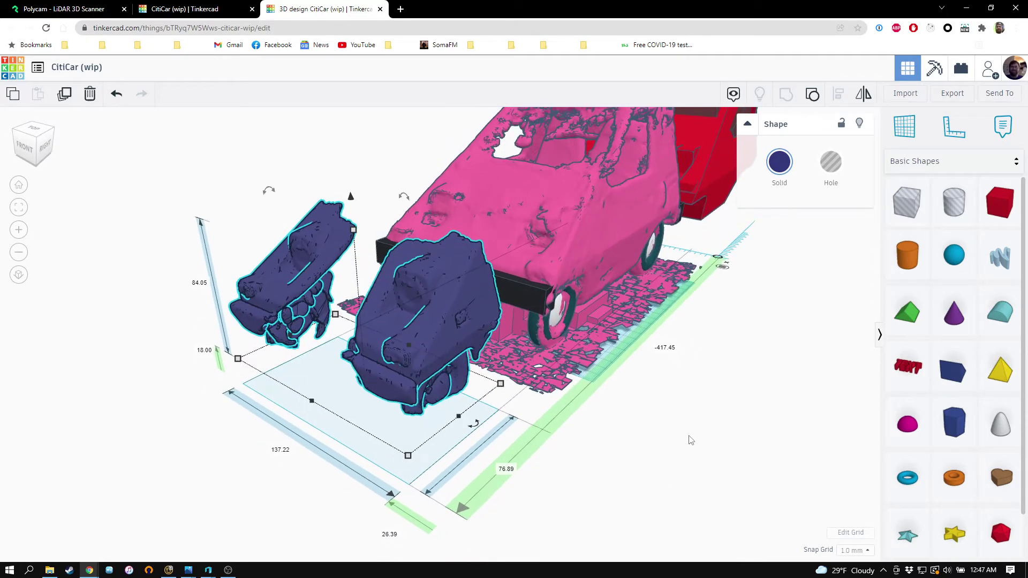
Step: Reselect the dark blue corner scans and view them alongside the pink scan and red body from the front, rear and side
click(638, 454)
right_drag(541, 478, 604, 485)
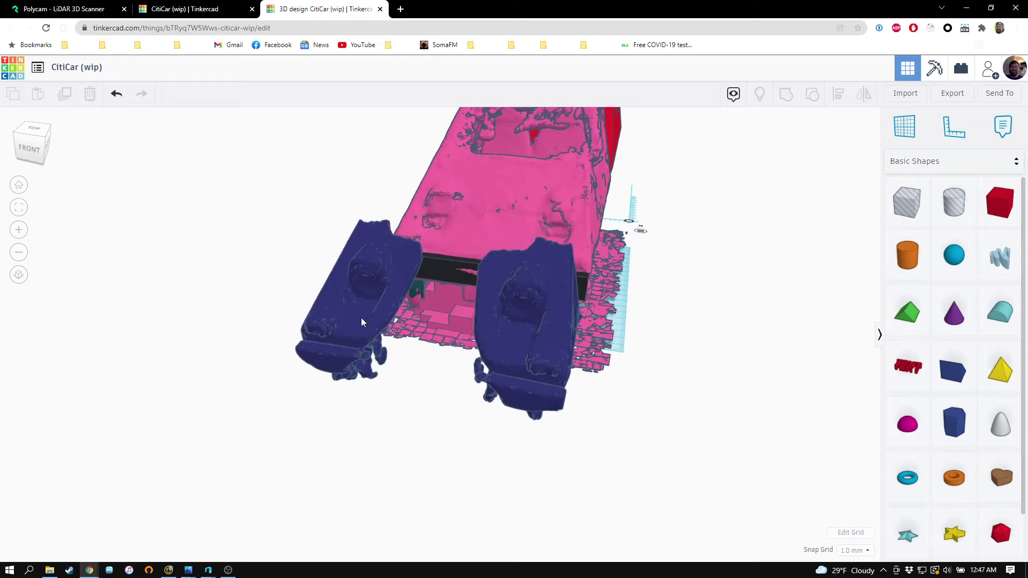
click(334, 327)
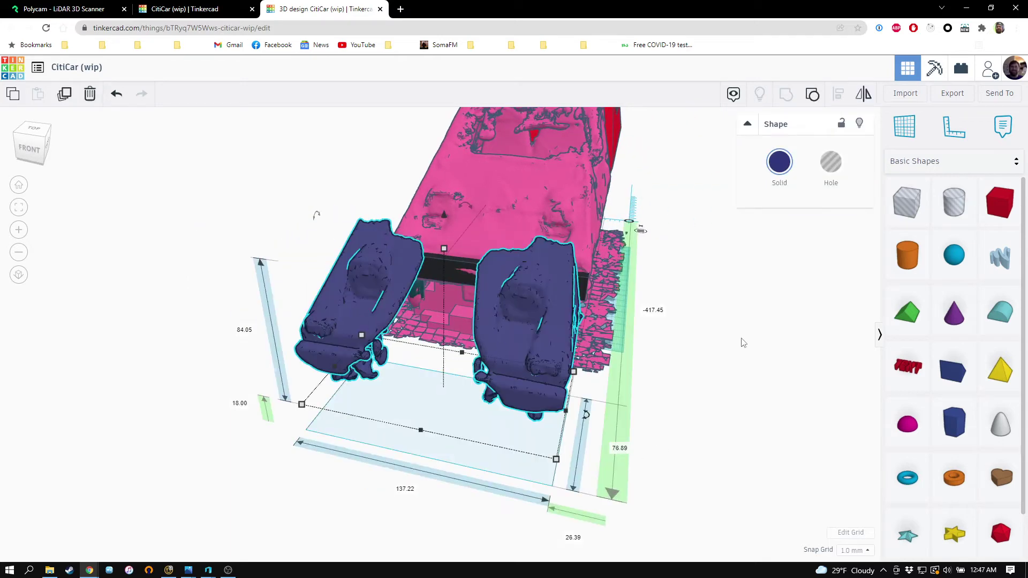
middle_drag(743, 317, 602, 465)
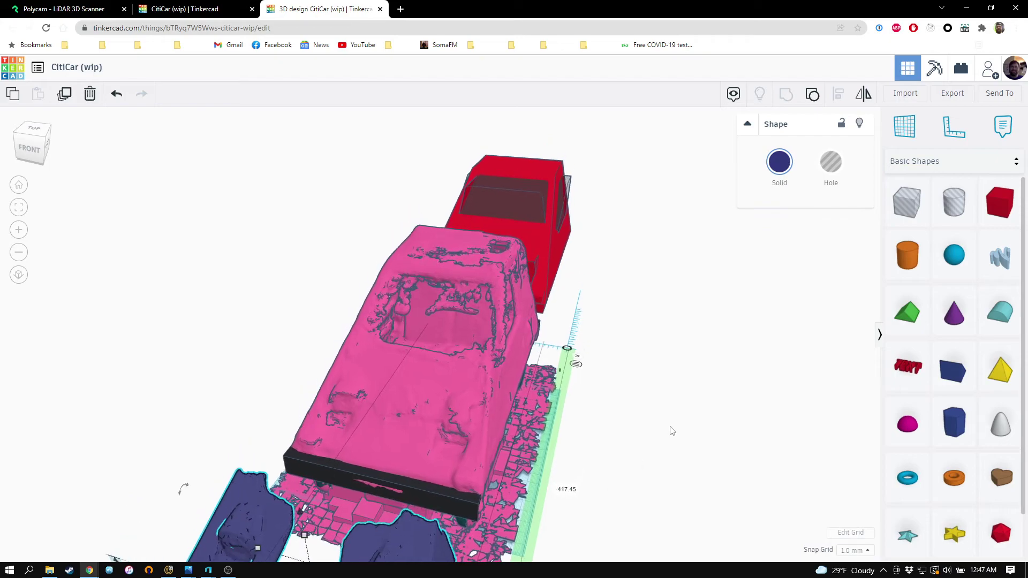
right_drag(672, 431, 630, 522)
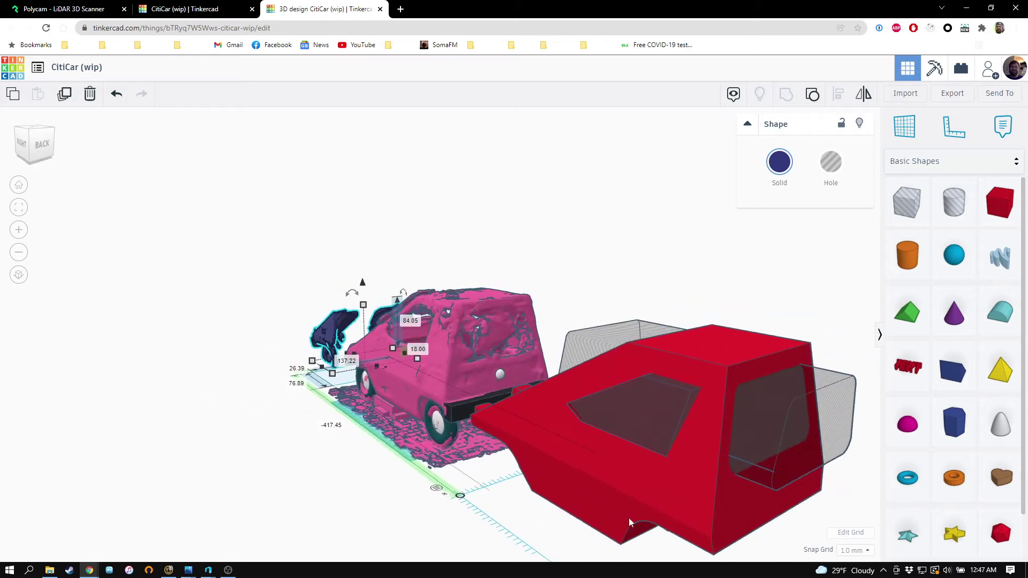
right_drag(551, 476, 618, 450)
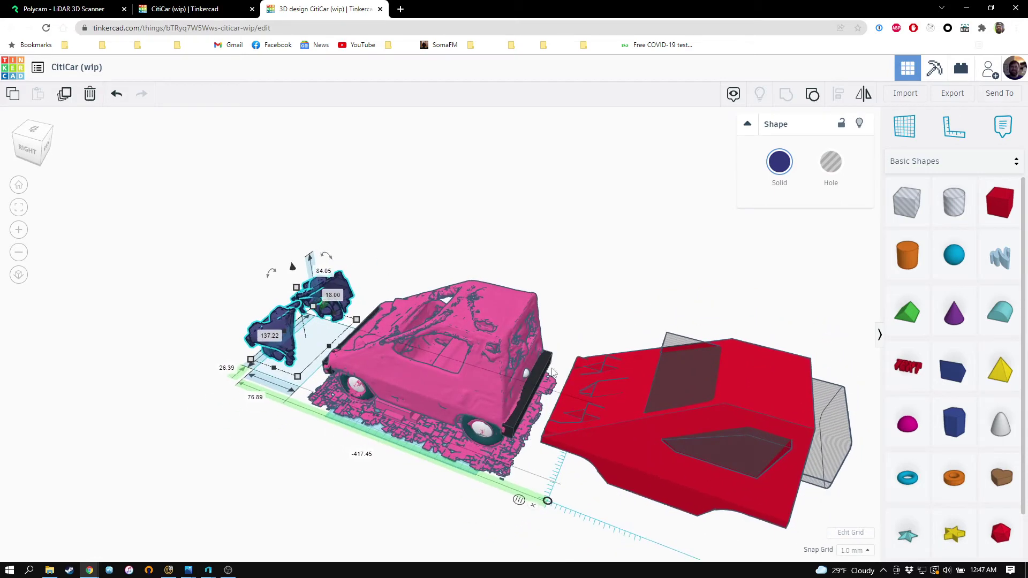
right_drag(613, 507, 665, 416)
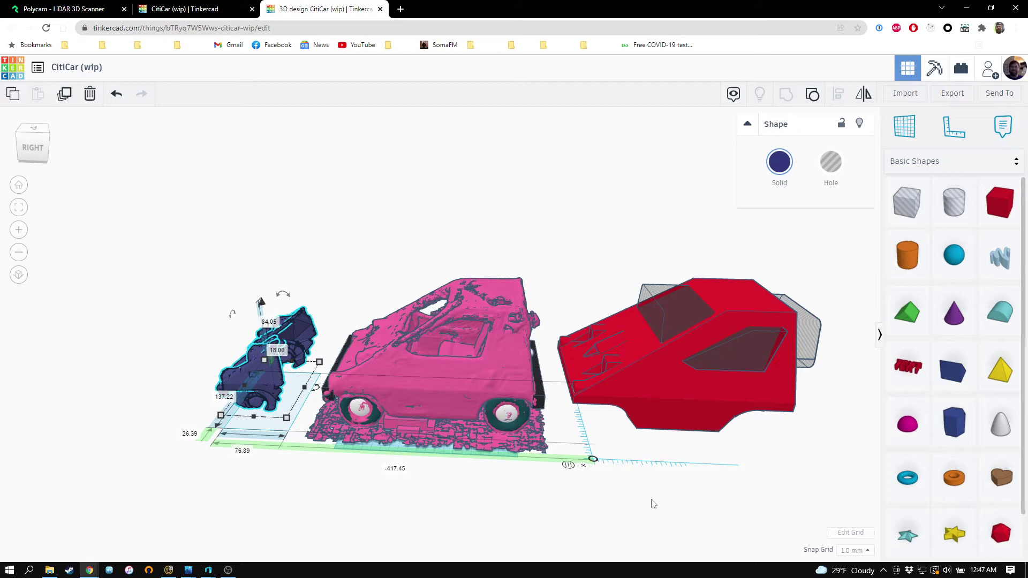
right_drag(161, 477, 489, 447)
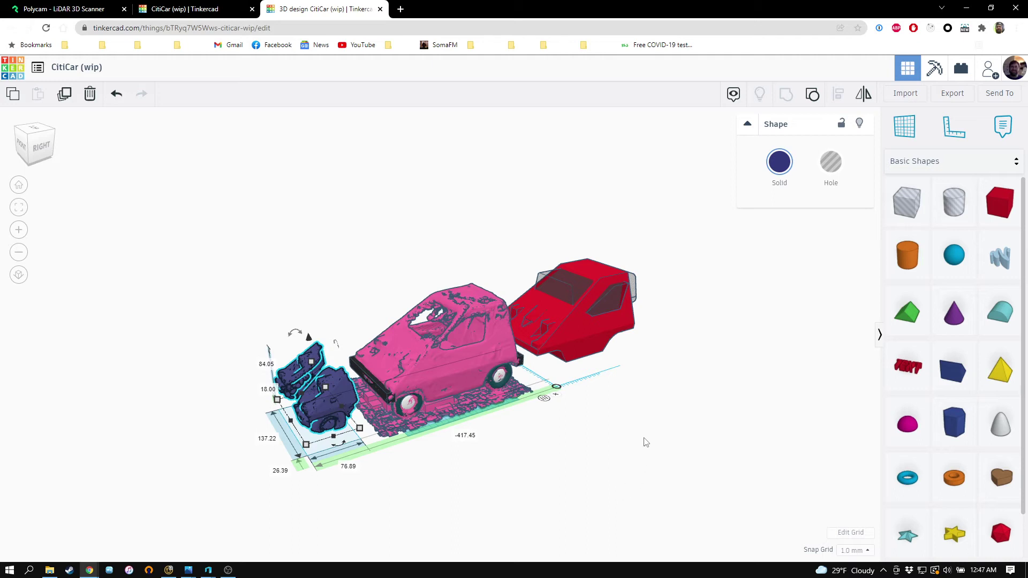
Step: Clear the selection and review the whole lineup of scans and red body from the side and front corner
click(525, 501)
right_drag(411, 497, 350, 522)
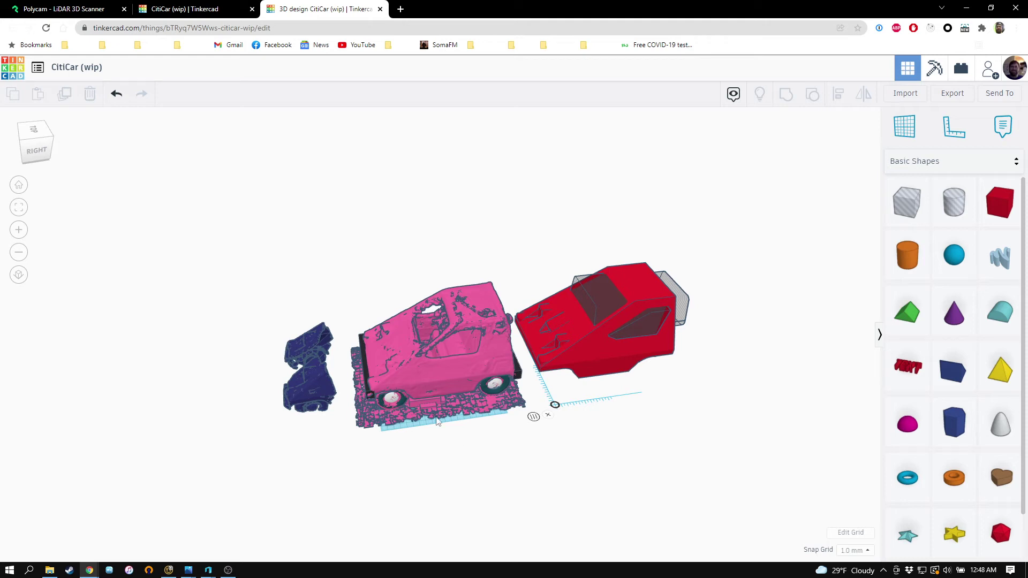
right_drag(638, 454, 684, 450)
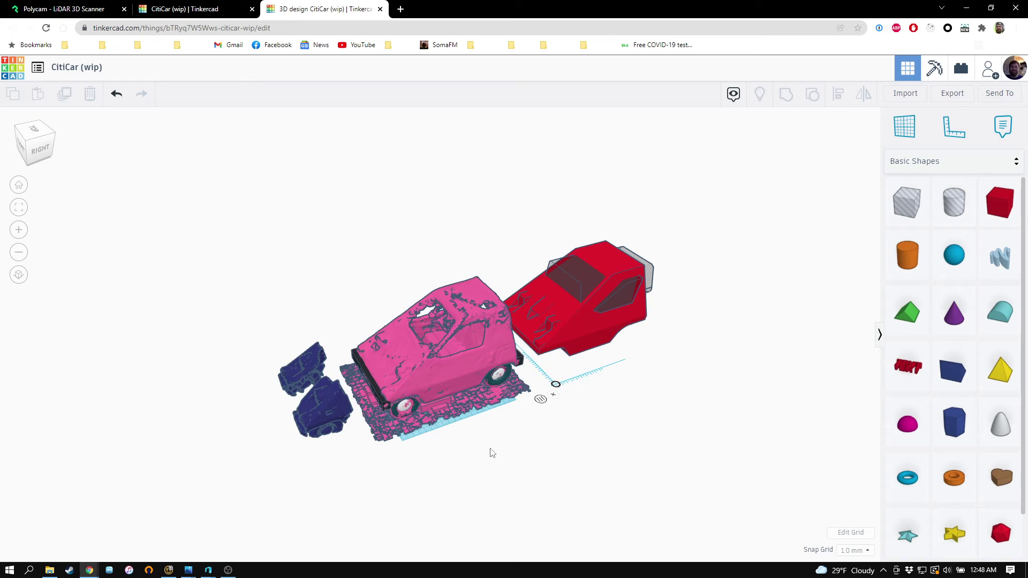
right_drag(442, 484, 608, 493)
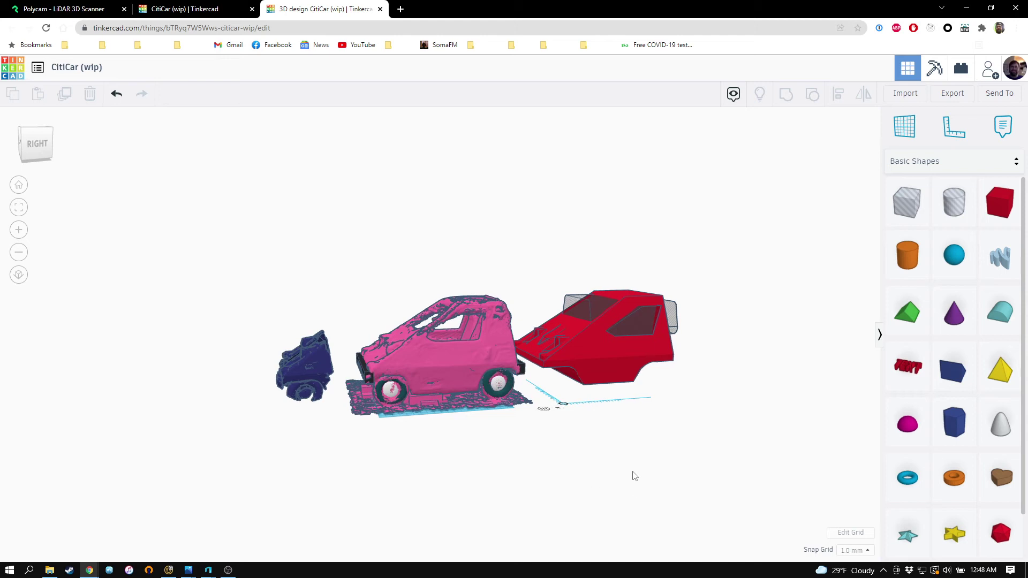
right_drag(670, 459, 597, 464)
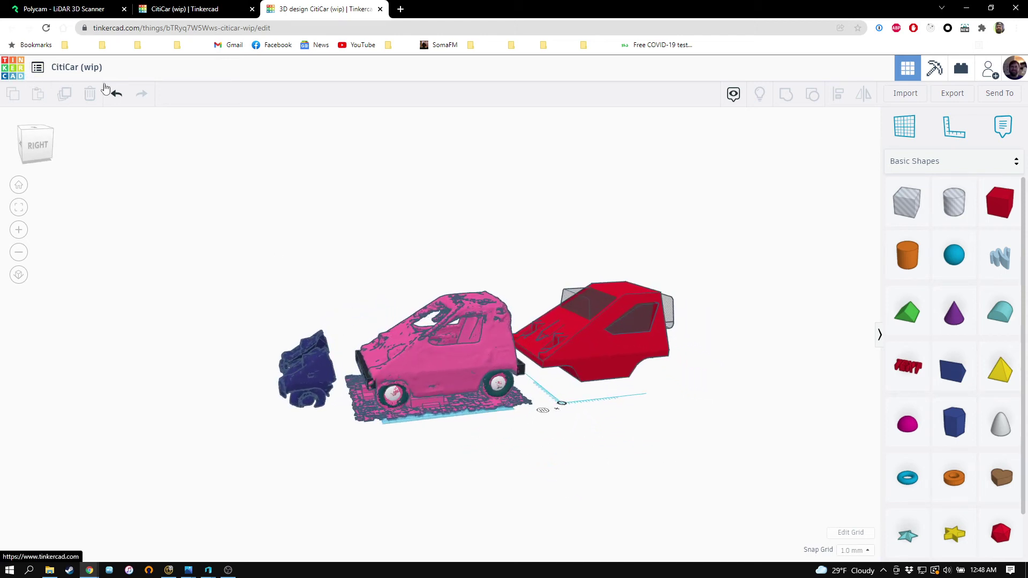
Step: Switch to the recent designs dashboard and preview the CitiCar v0.1-alpha and CitiCar v0.2-alpha designs
click(179, 9)
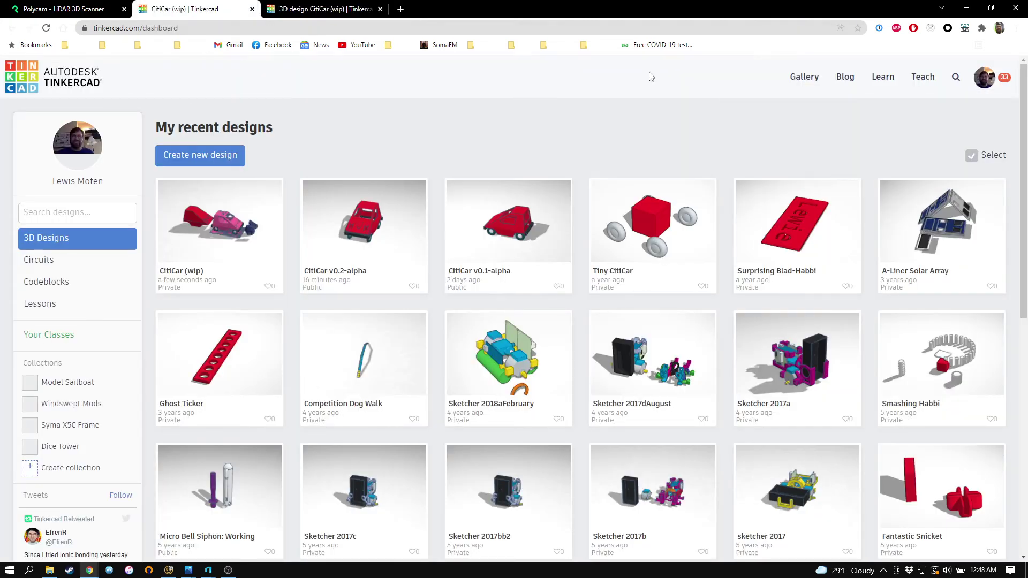
mouse_move(503, 247)
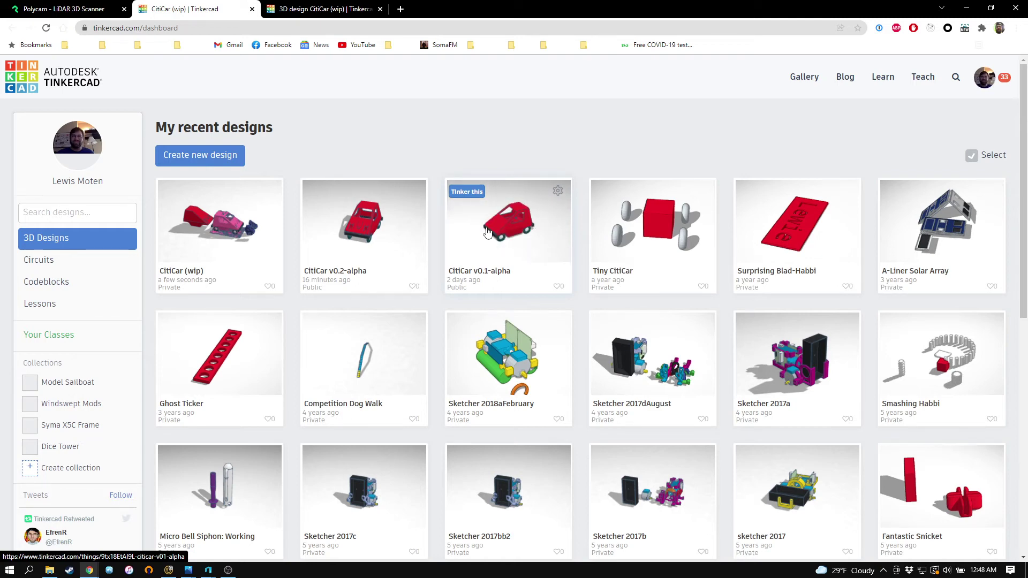
mouse_move(359, 215)
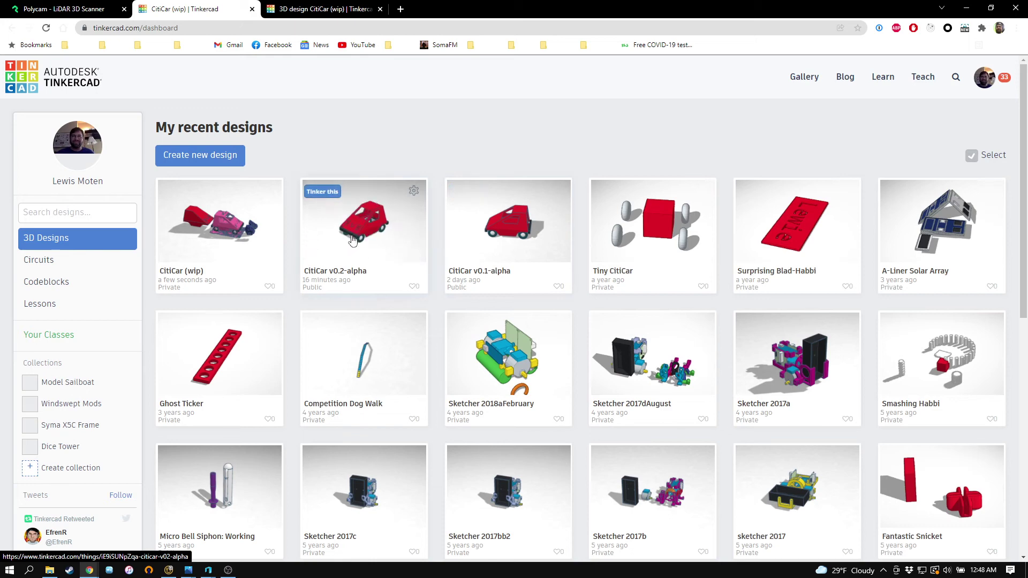